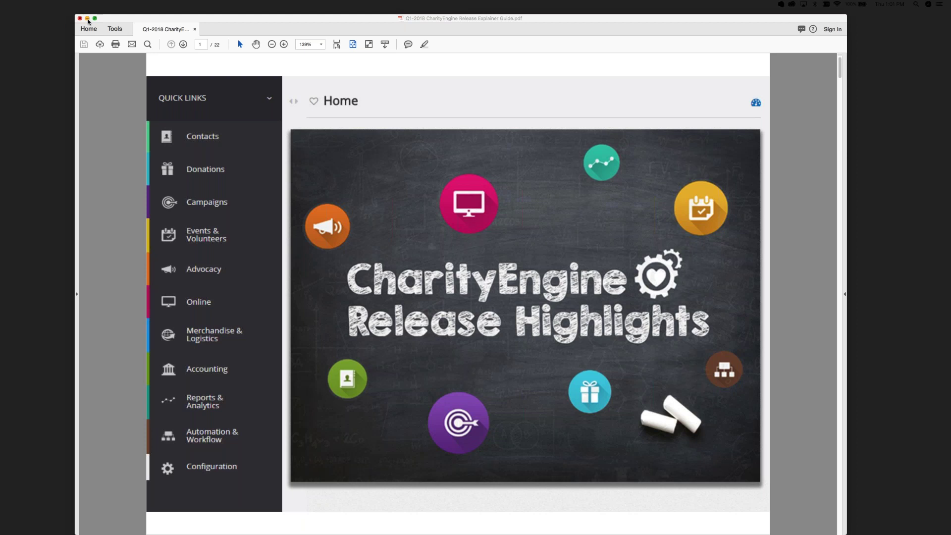
Minimize the release guide PDF, switch to the CharityEngine donation transaction in the browser, make it full screen and enlarge the page
{"action": "left_click", "coordinate": [88, 21]}
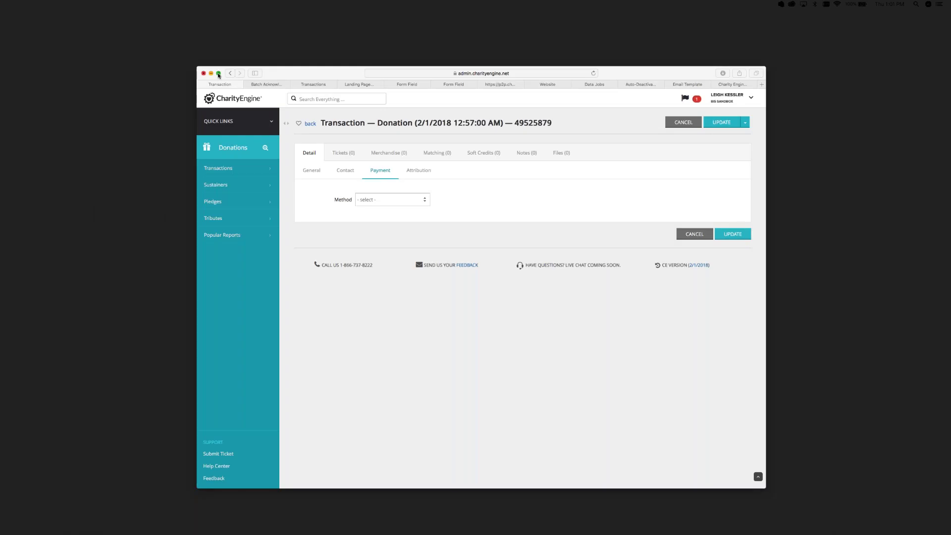
{"action": "left_click", "coordinate": [219, 73]}
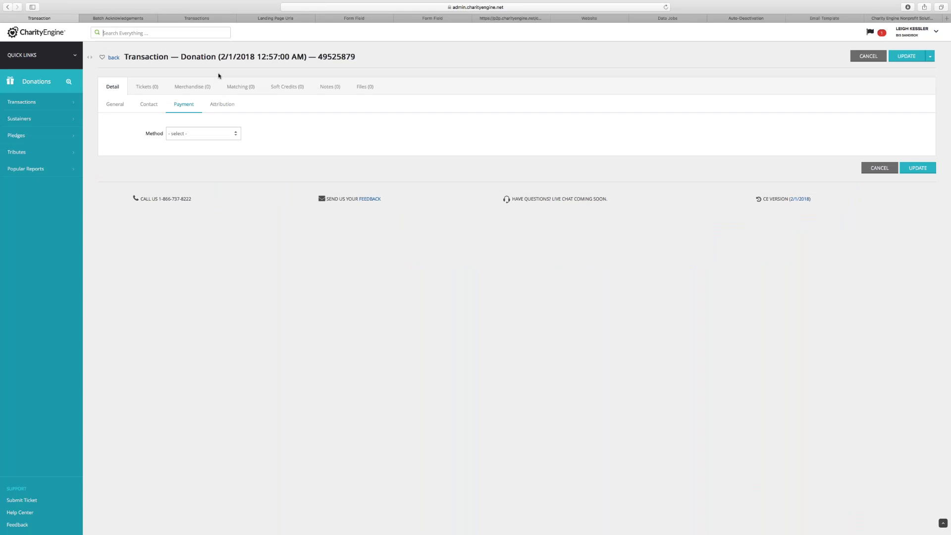
{"action": "key", "text": "super+plus"}
{"action": "key", "text": "super+plus"}
{"action": "key", "text": "super+plus"}
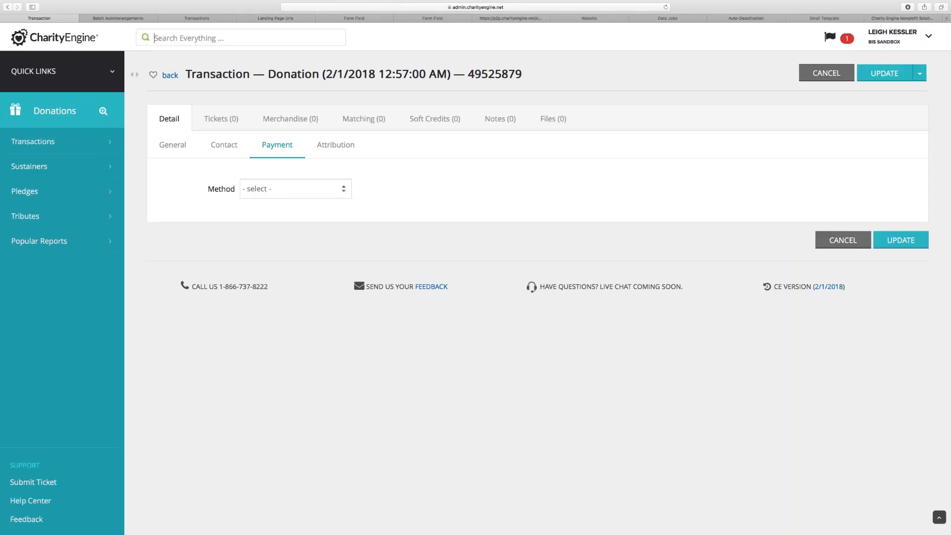
Check the system notifications for the new release guide announcement and close them
{"action": "left_click", "coordinate": [848, 39]}
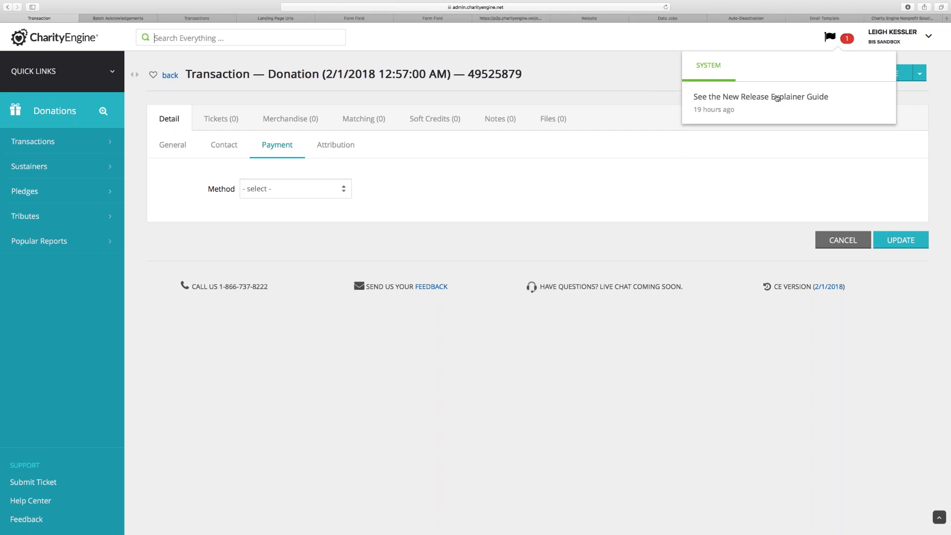
{"action": "left_click", "coordinate": [562, 78]}
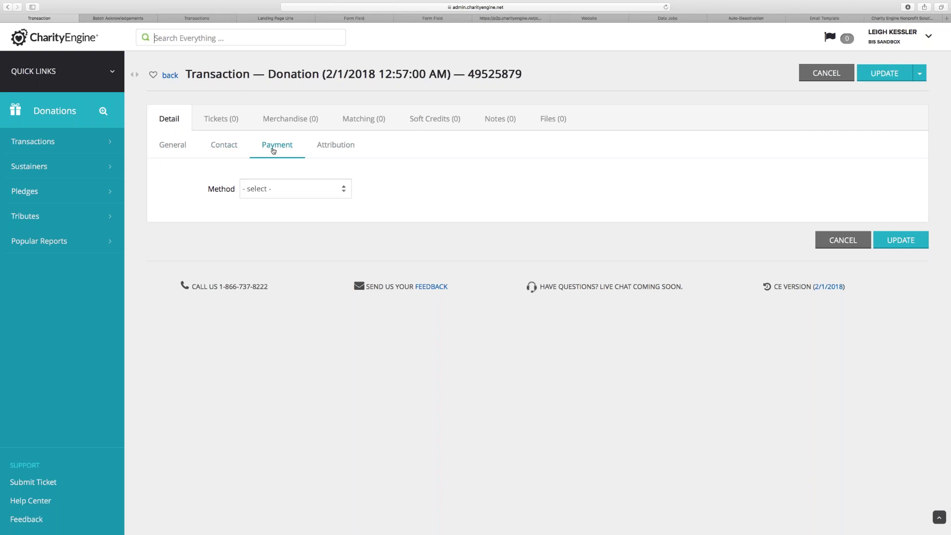
Choose In-Kind as the donation's payment method and review the available in-kind types without changing the type
{"action": "left_click", "coordinate": [322, 193]}
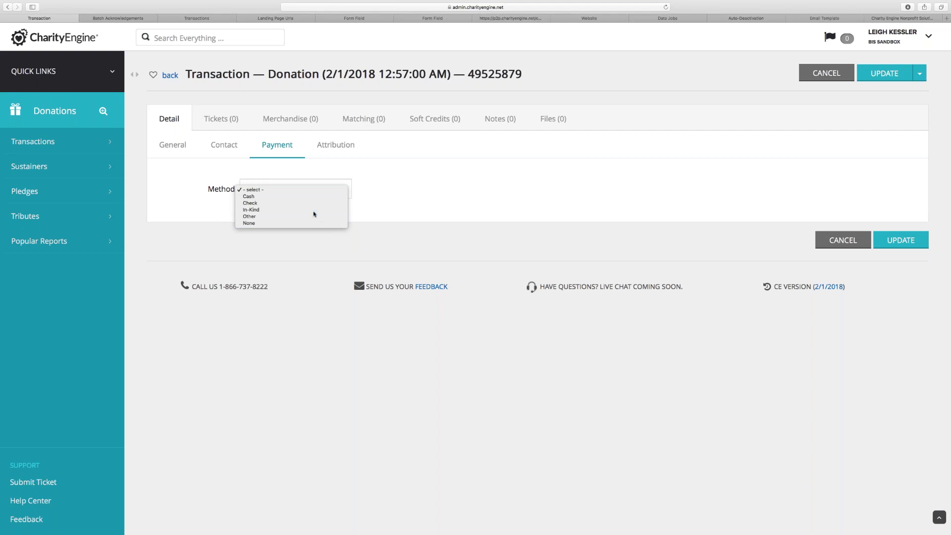
{"action": "left_click", "coordinate": [314, 211]}
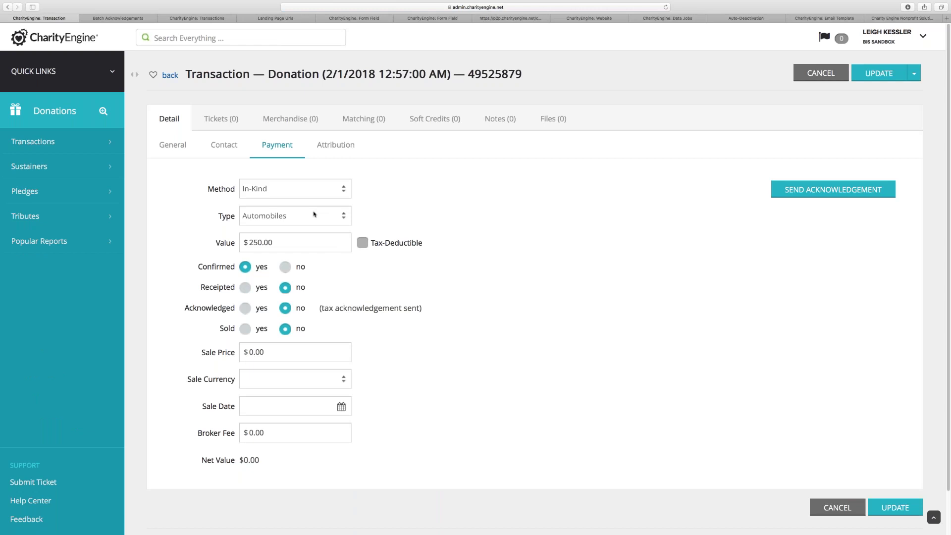
{"action": "left_click", "coordinate": [320, 217]}
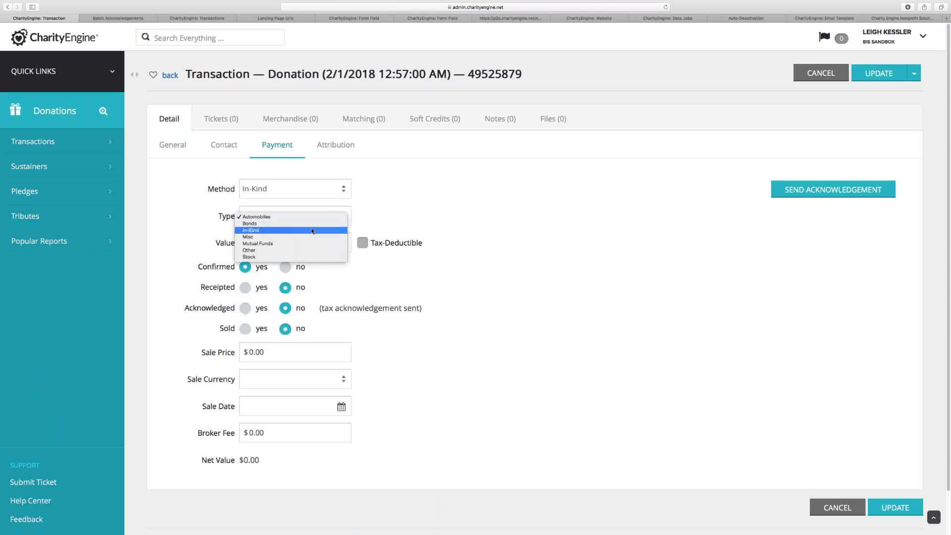
{"action": "left_click", "coordinate": [376, 214]}
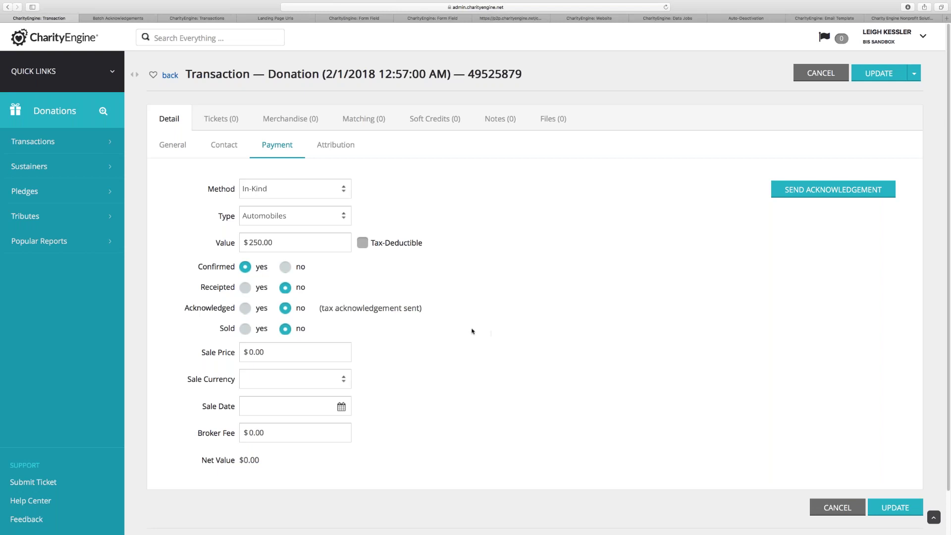
Open the transaction search and review the Response choices among the advanced payment filters
{"action": "left_click", "coordinate": [118, 19]}
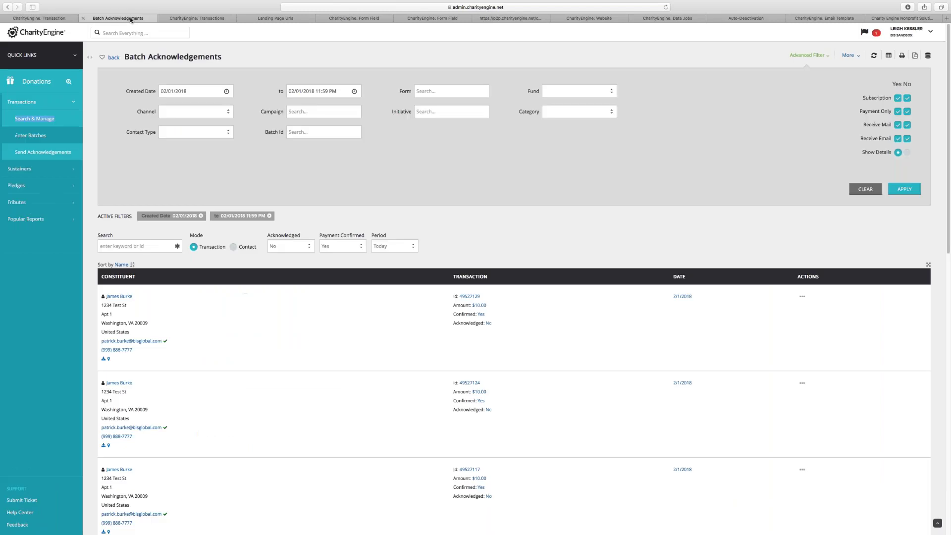
{"action": "left_click", "coordinate": [64, 18]}
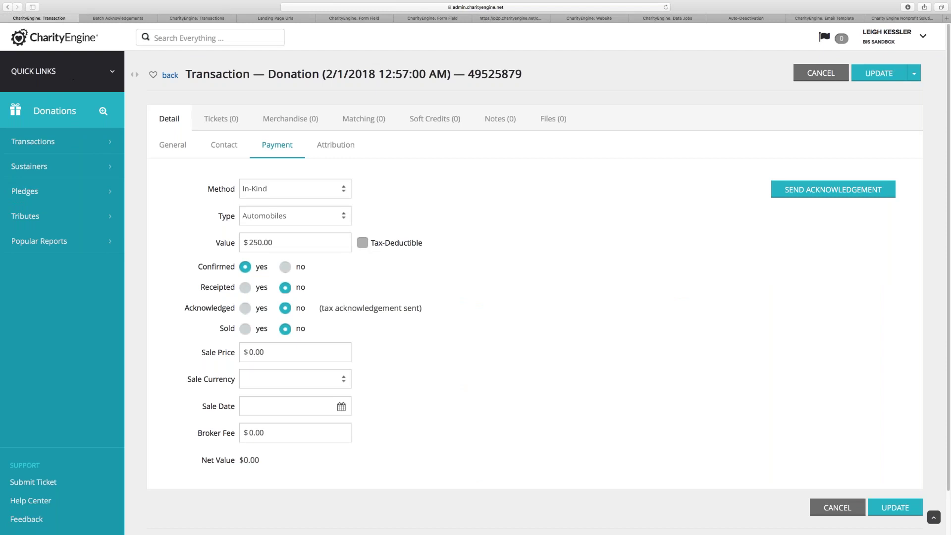
{"action": "left_click", "coordinate": [50, 142]}
{"action": "left_click", "coordinate": [52, 159]}
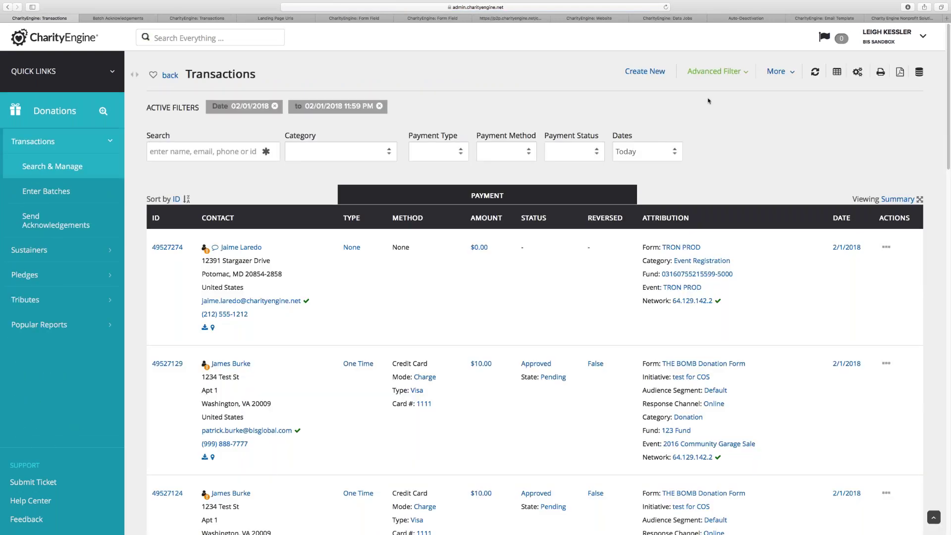
{"action": "left_click", "coordinate": [716, 75]}
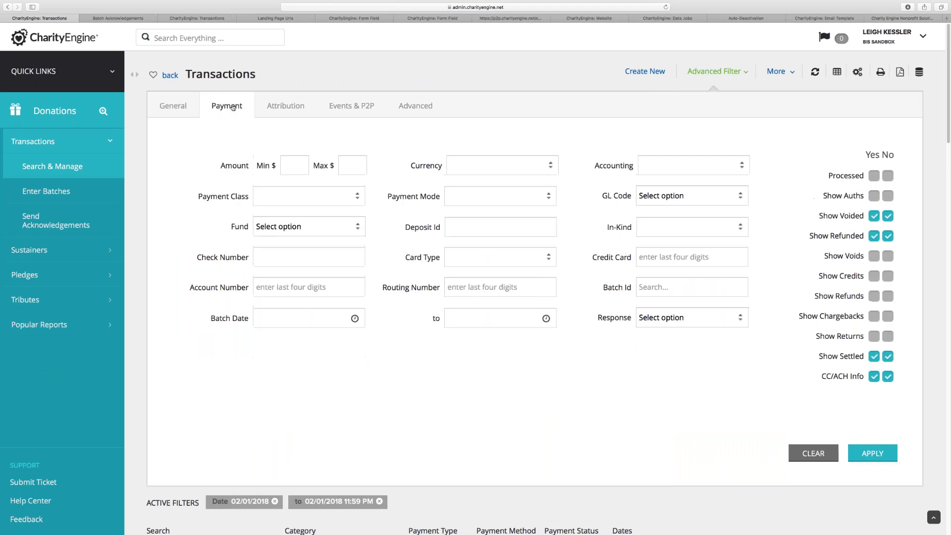
{"action": "left_click", "coordinate": [692, 318]}
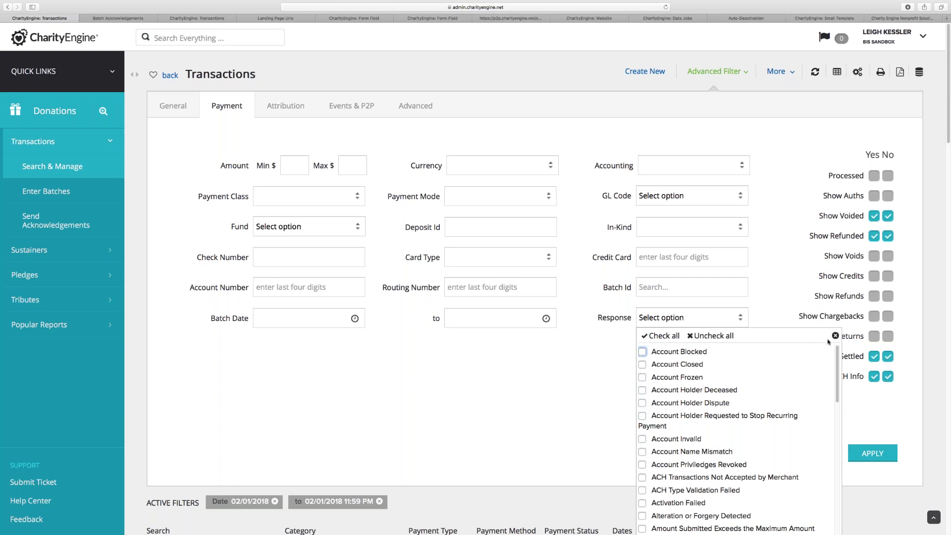
{"action": "left_click", "coordinate": [834, 336]}
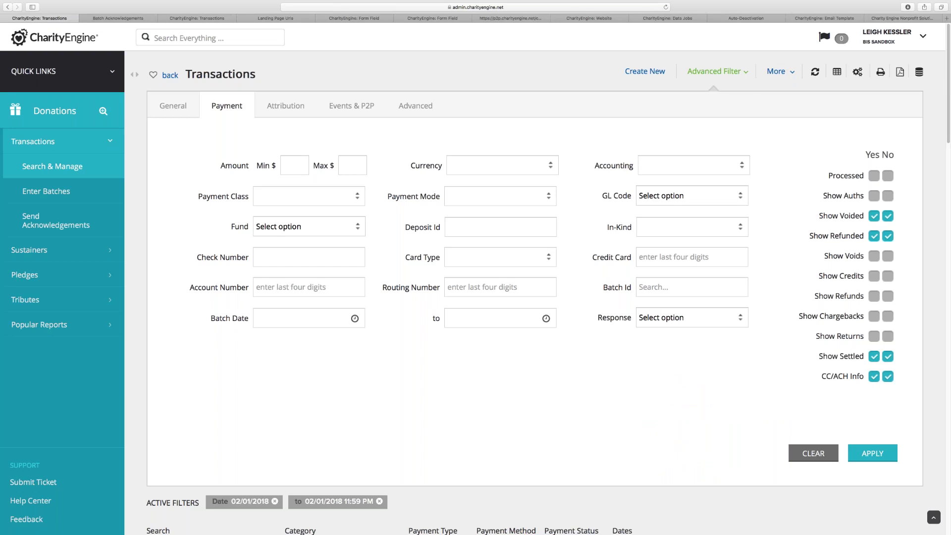
Switch to Batch Acknowledgements and review the Contact Type filter choices without selecting one
{"action": "left_click", "coordinate": [114, 19]}
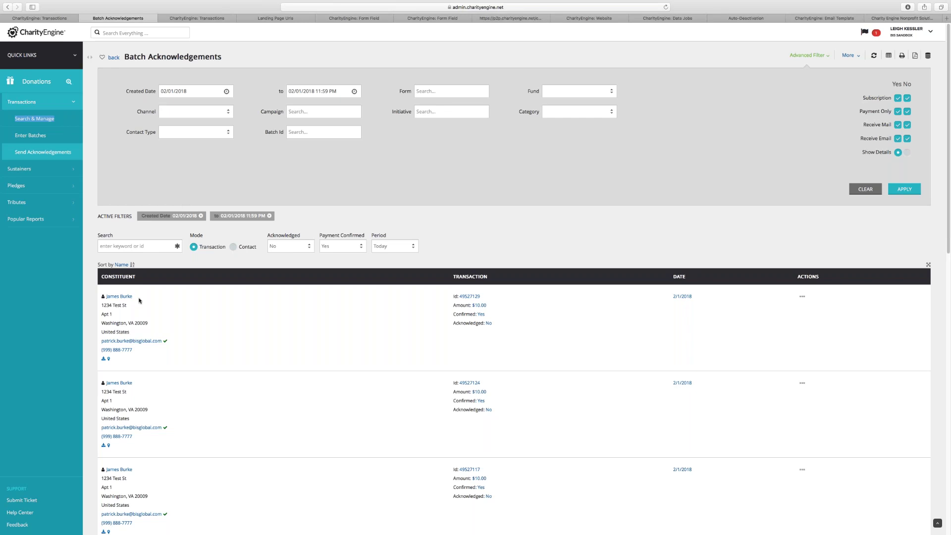
{"action": "left_click", "coordinate": [212, 132]}
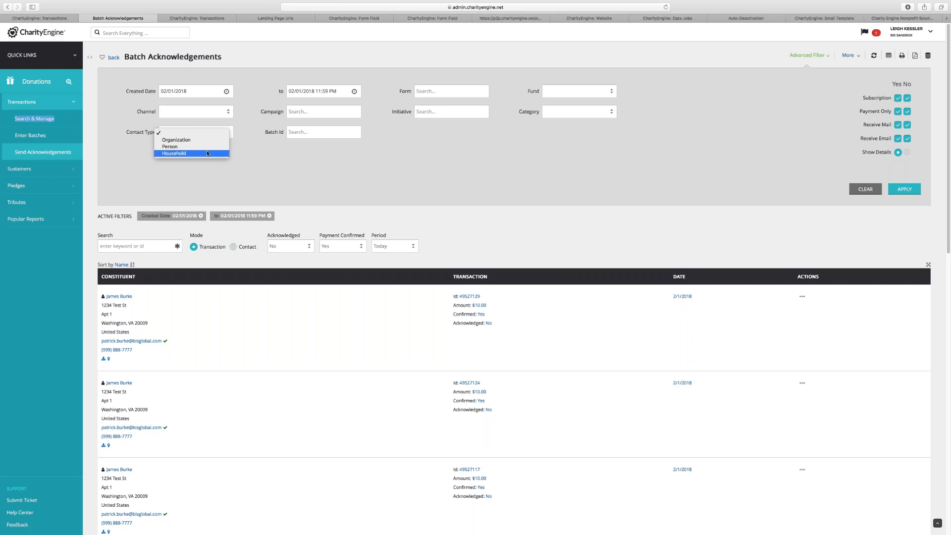
{"action": "left_click", "coordinate": [274, 175]}
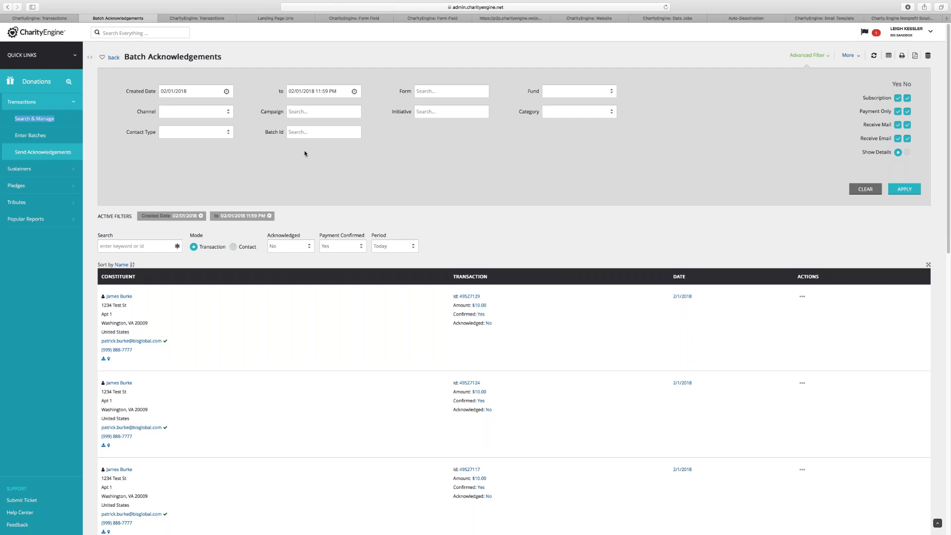
Examine the acknowledgement actions available for the first transaction in the batch list
{"action": "left_click", "coordinate": [802, 296]}
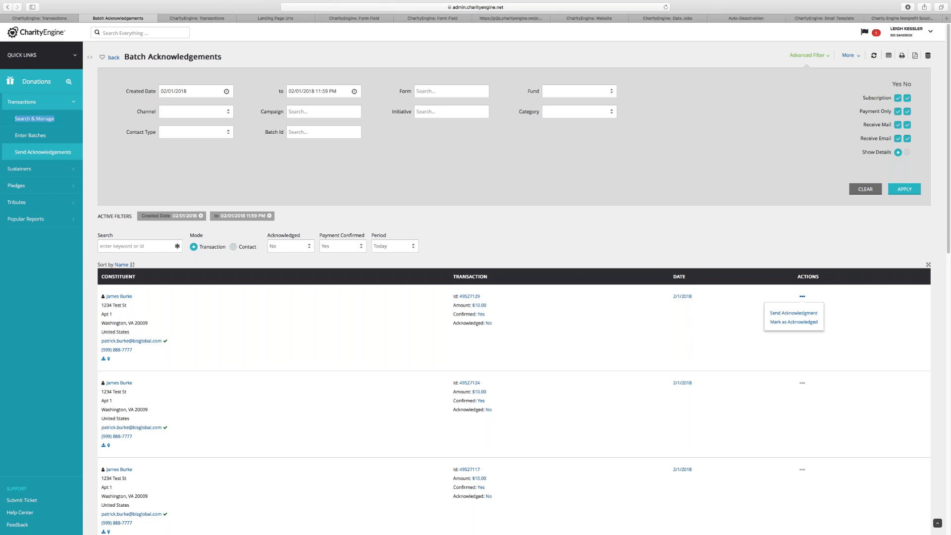
{"action": "left_click", "coordinate": [144, 313]}
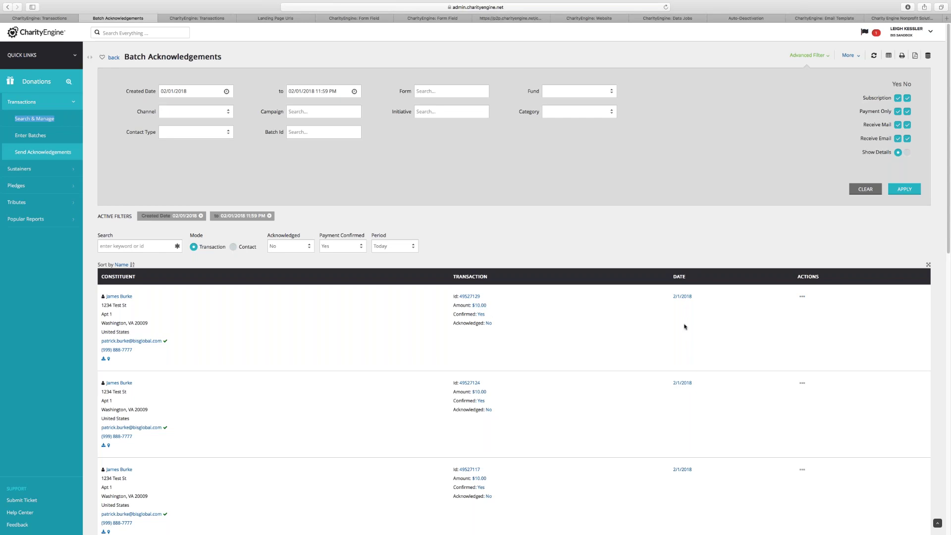
{"action": "left_click", "coordinate": [802, 297]}
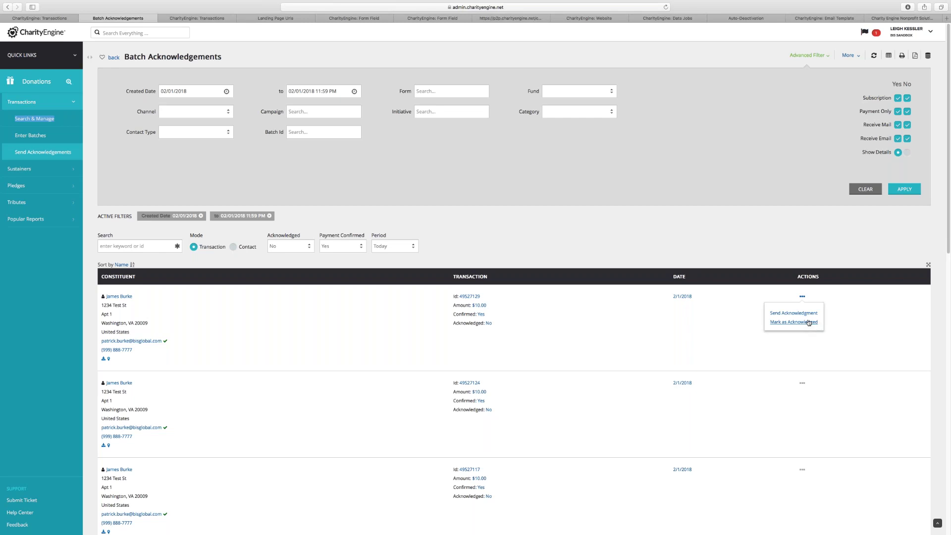
{"action": "left_click", "coordinate": [808, 322]}
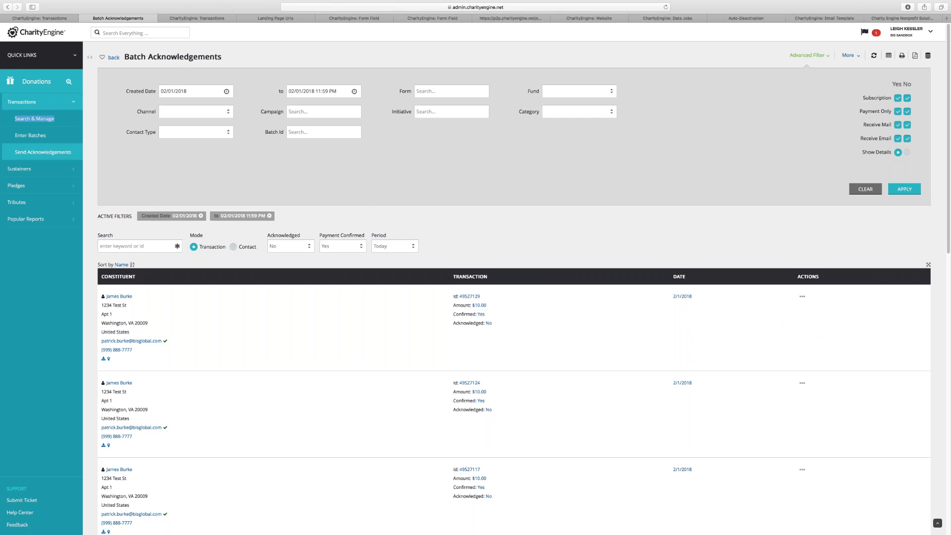
{"action": "left_click", "coordinate": [802, 297]}
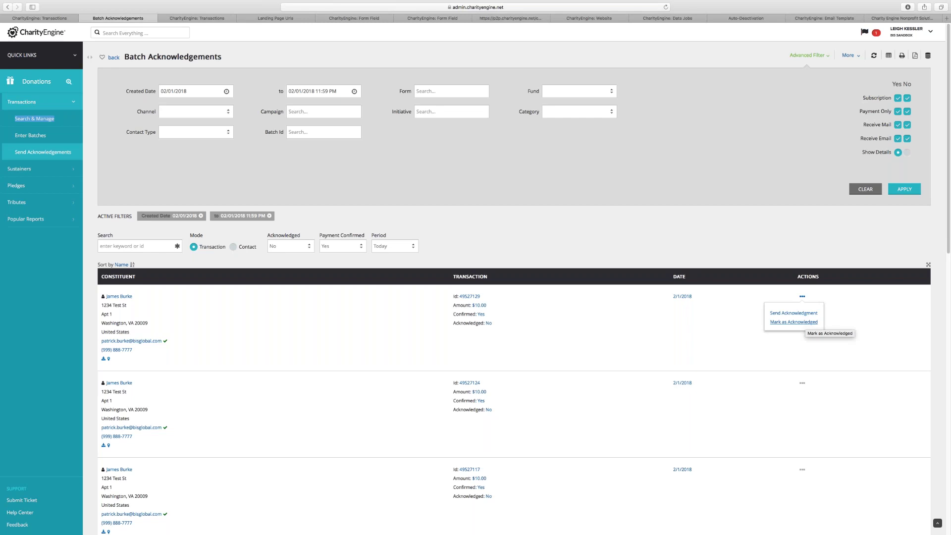
Switch to the other open Transactions list and compare the first transaction's newly detected contact information with its contact record
{"action": "left_click", "coordinate": [195, 19]}
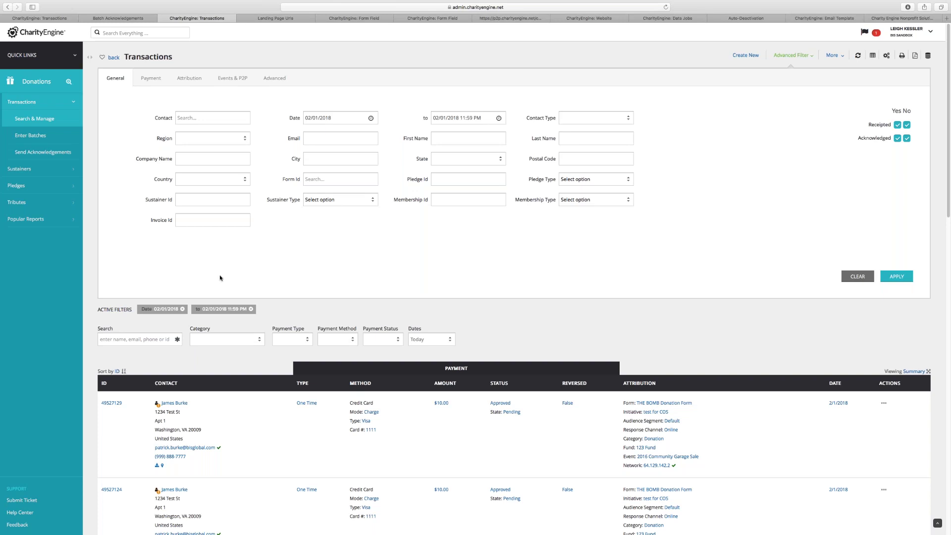
{"action": "scroll", "coordinate": [124, 389], "scroll_direction": "down", "scroll_amount": 3}
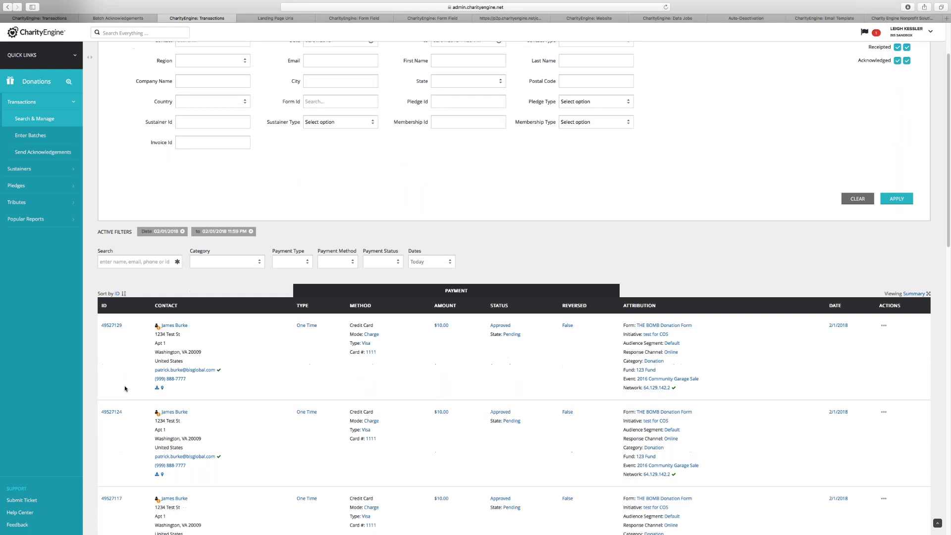
{"action": "scroll", "coordinate": [124, 389], "scroll_direction": "down", "scroll_amount": 1}
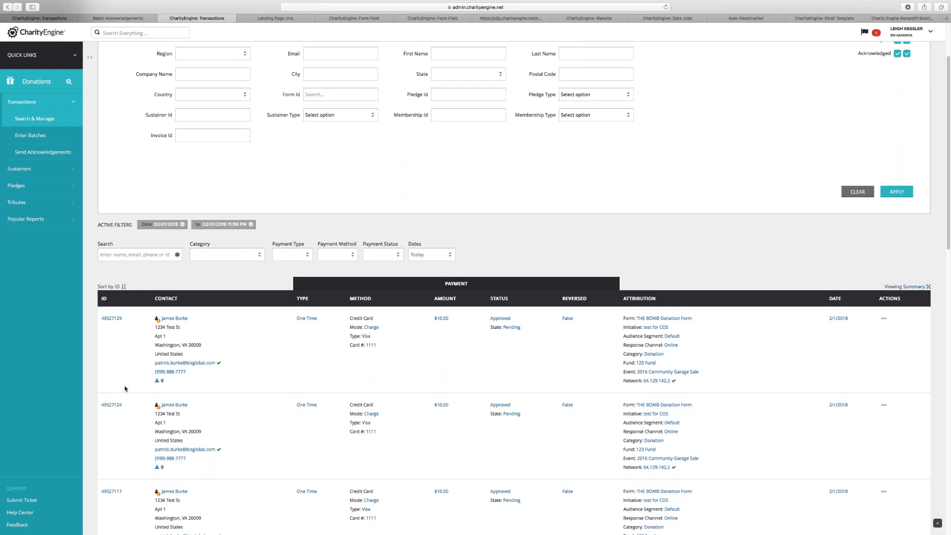
{"action": "left_click", "coordinate": [156, 319]}
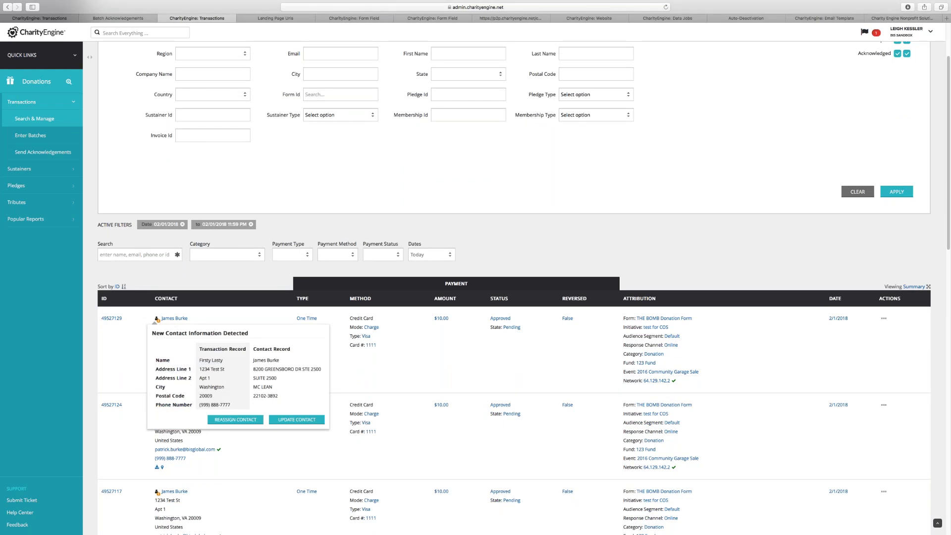
{"action": "left_click", "coordinate": [126, 355]}
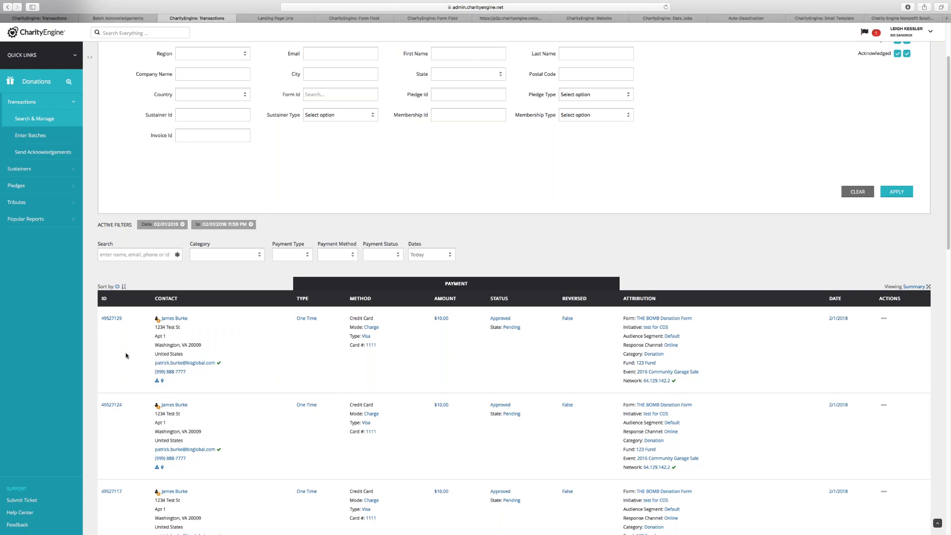
{"action": "left_click", "coordinate": [159, 321]}
{"action": "mouse_move", "coordinate": [157, 320]}
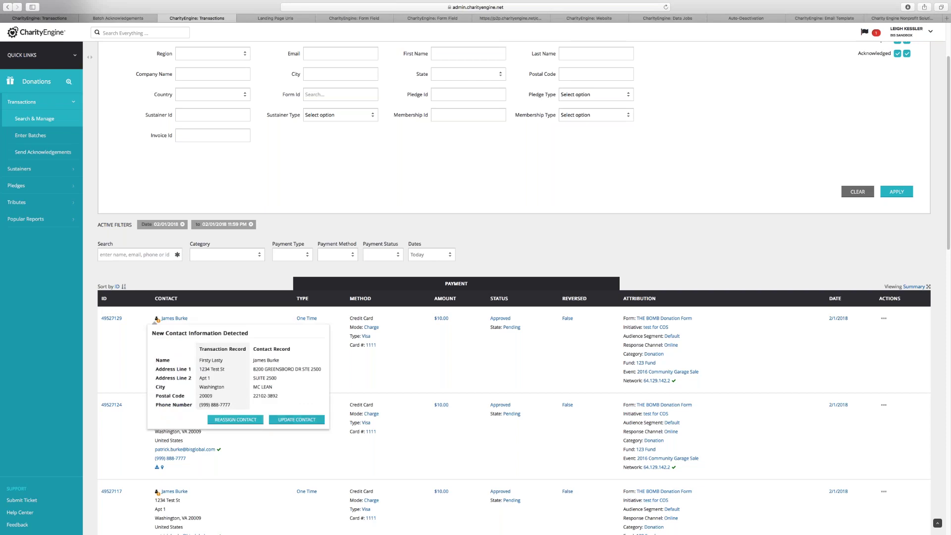
Start updating the contact from the transaction, review the address and phone update options, and close the dialog without changes
{"action": "left_click", "coordinate": [297, 420]}
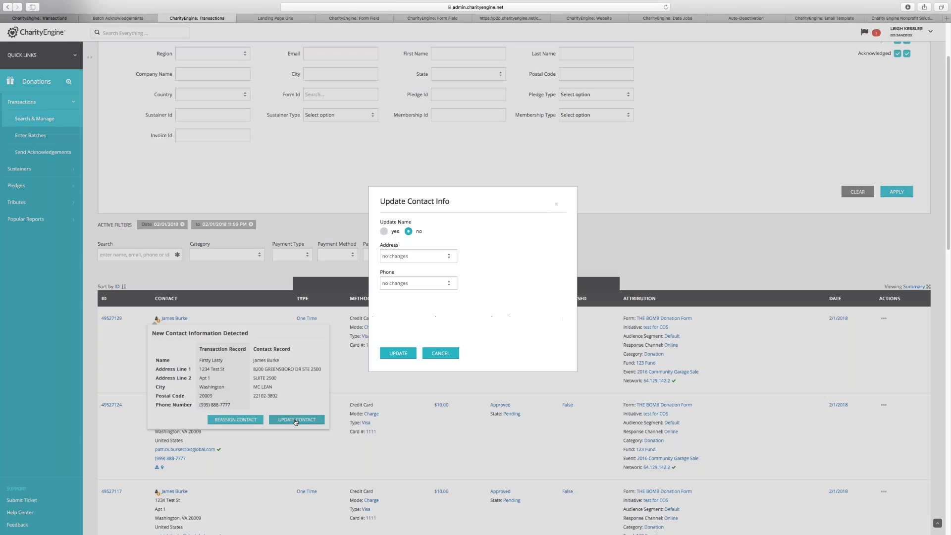
{"action": "left_click", "coordinate": [406, 256]}
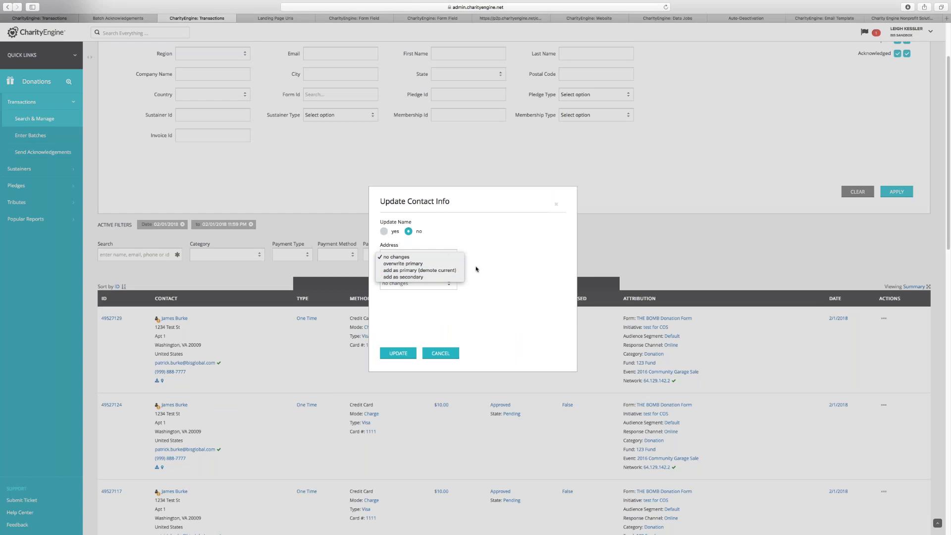
{"action": "left_click", "coordinate": [439, 282]}
{"action": "left_click", "coordinate": [438, 283]}
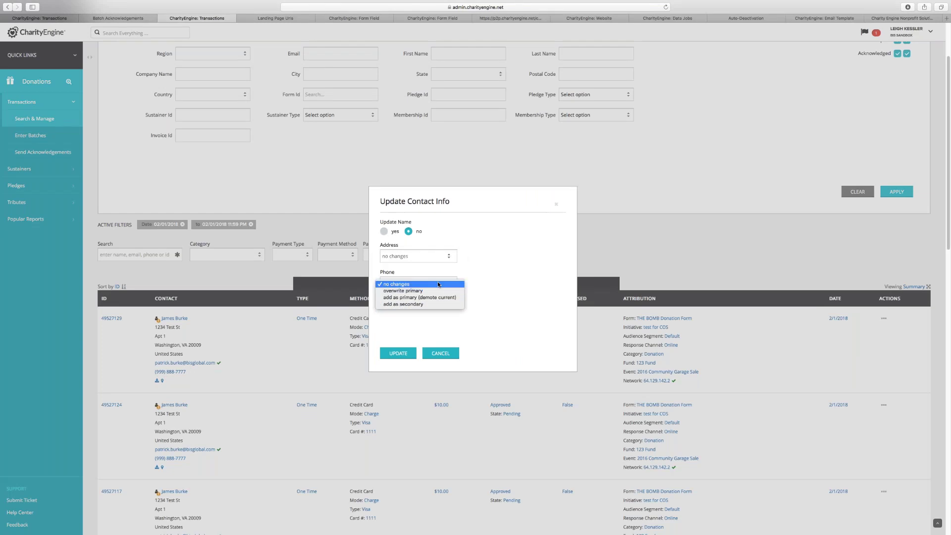
{"action": "left_click", "coordinate": [488, 267]}
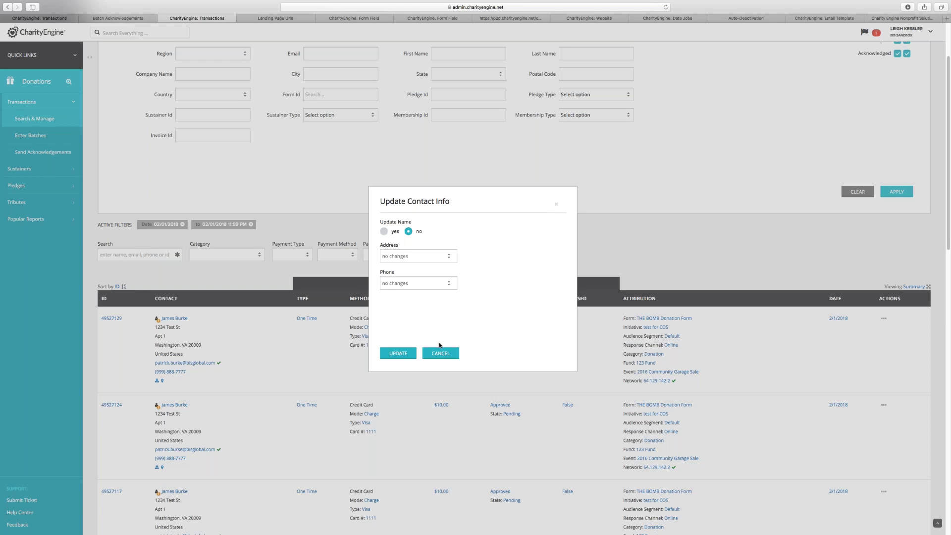
{"action": "left_click", "coordinate": [556, 204]}
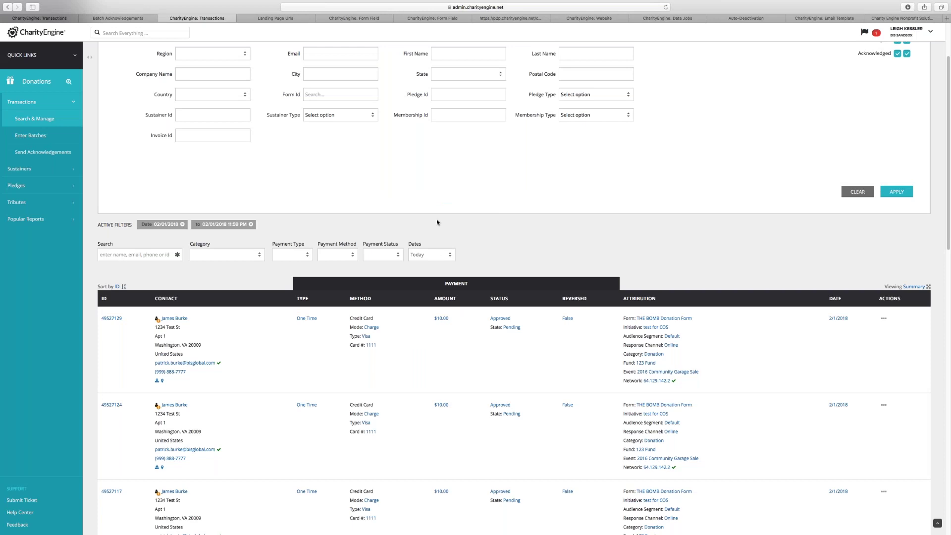
Switch to the Landing Page Urls list and review its link click, page visit and conversion rate columns
{"action": "left_click", "coordinate": [283, 19]}
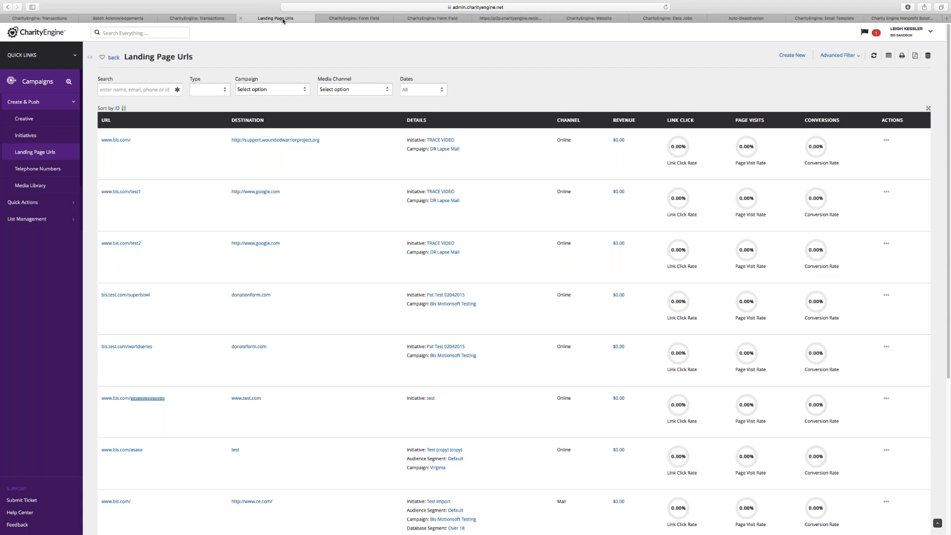
{"action": "mouse_move", "coordinate": [677, 146]}
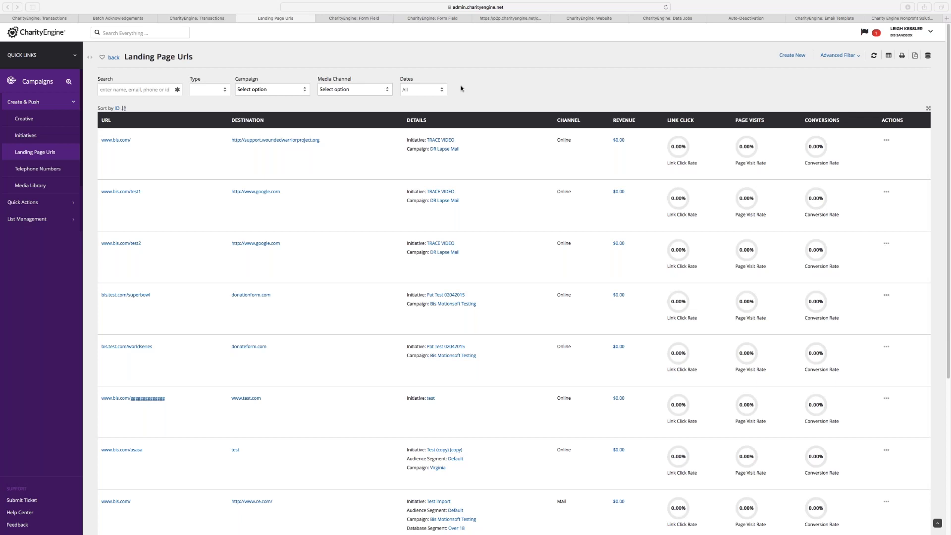
Revisit the Transactions list to look over its filters and contact entries, and return to the Landing Page Urls list
{"action": "left_click", "coordinate": [196, 18]}
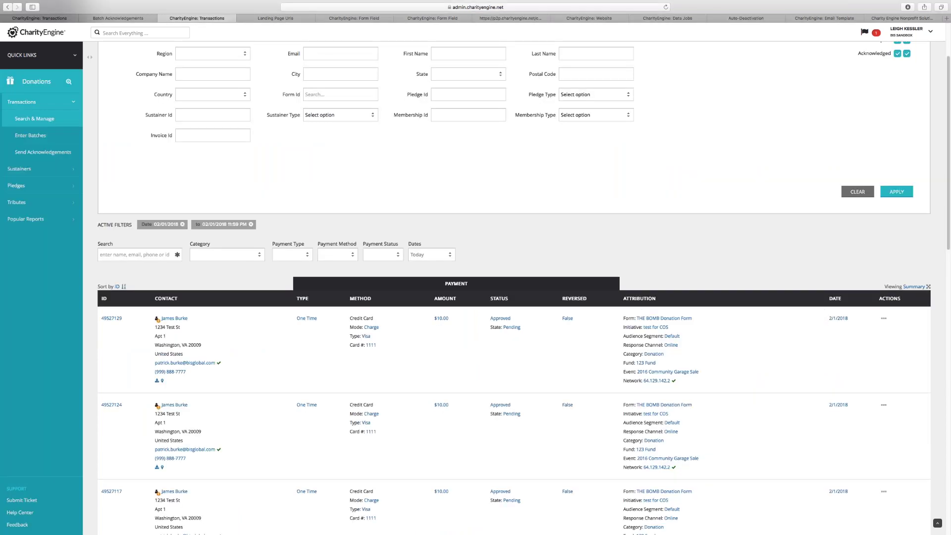
{"action": "scroll", "coordinate": [215, 314], "scroll_direction": "up", "scroll_amount": 2}
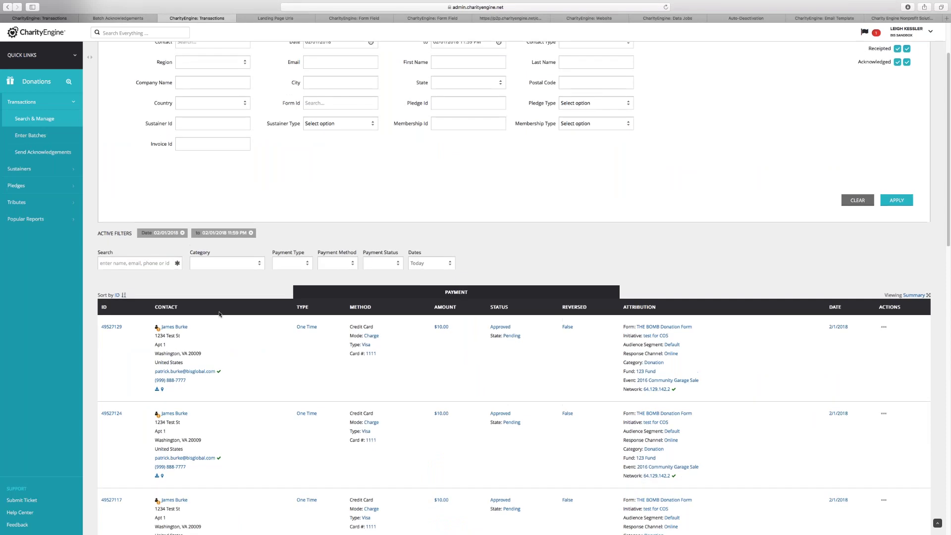
{"action": "scroll", "coordinate": [220, 314], "scroll_direction": "up", "scroll_amount": 2}
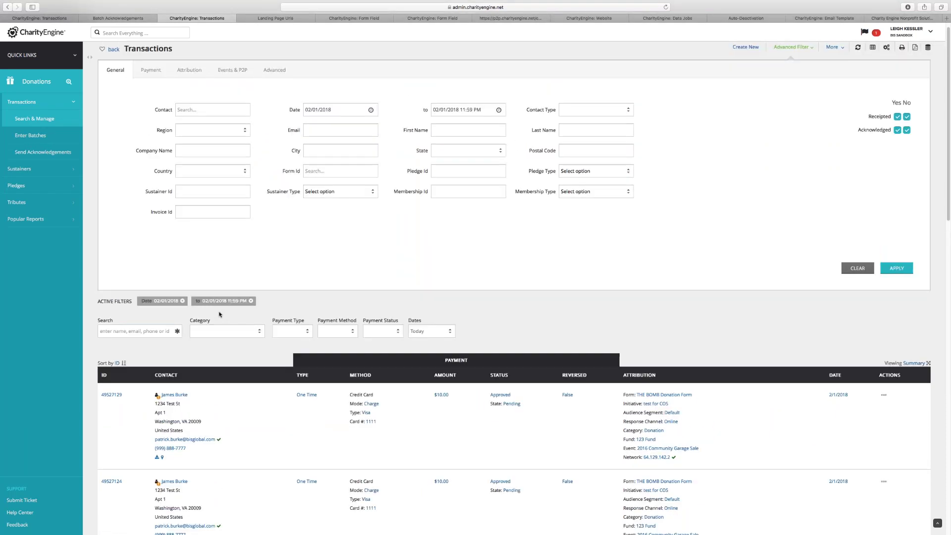
{"action": "scroll", "coordinate": [219, 314], "scroll_direction": "down", "scroll_amount": 2}
{"action": "scroll", "coordinate": [219, 314], "scroll_direction": "down", "scroll_amount": 2}
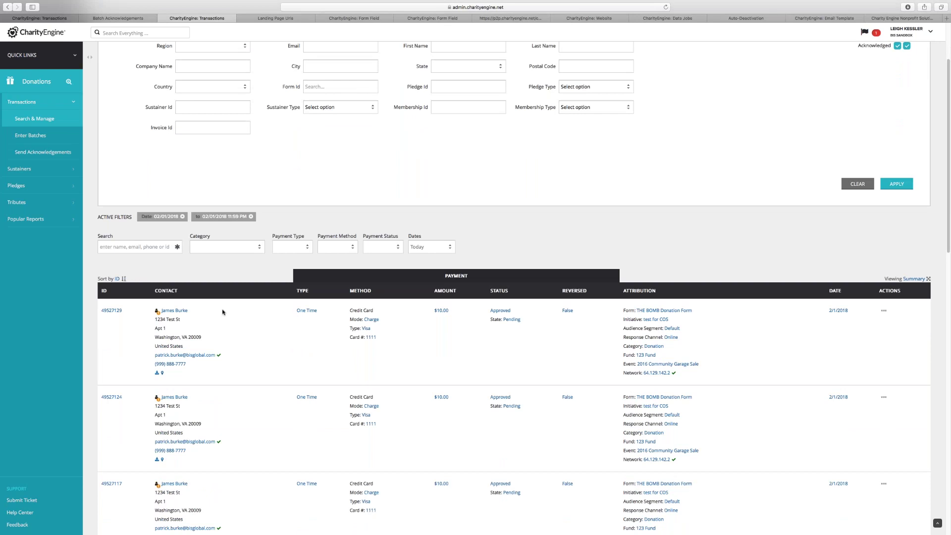
{"action": "scroll", "coordinate": [222, 312], "scroll_direction": "up", "scroll_amount": 4}
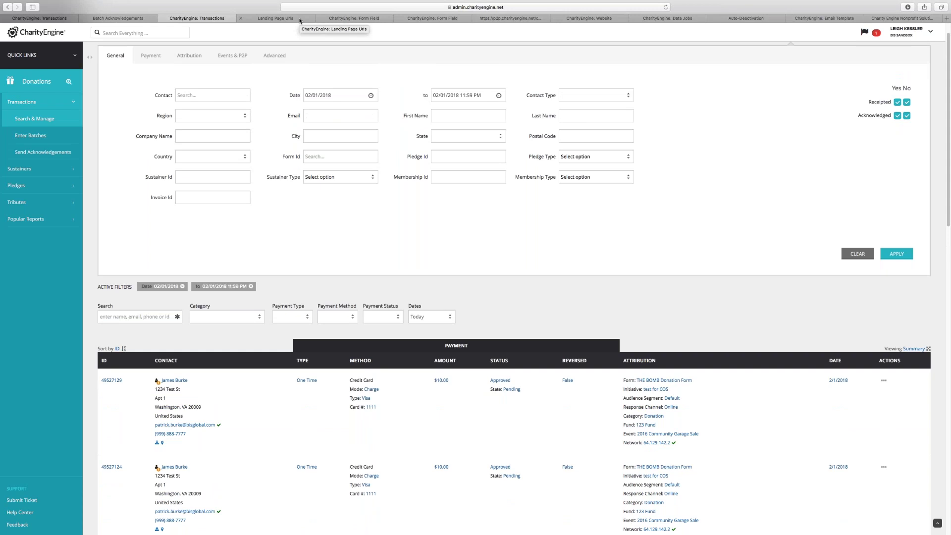
{"action": "scroll", "coordinate": [293, 249], "scroll_direction": "down", "scroll_amount": 10}
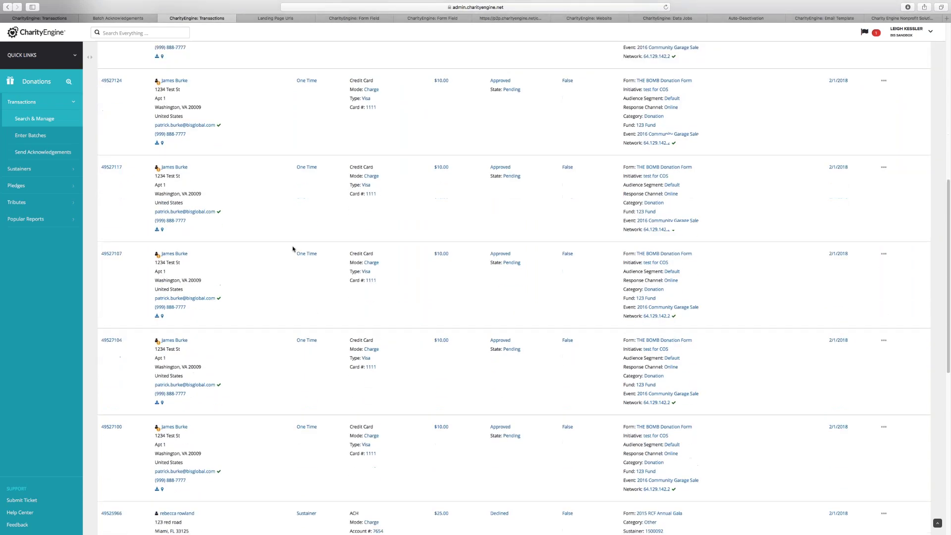
{"action": "scroll", "coordinate": [293, 248], "scroll_direction": "up", "scroll_amount": 5}
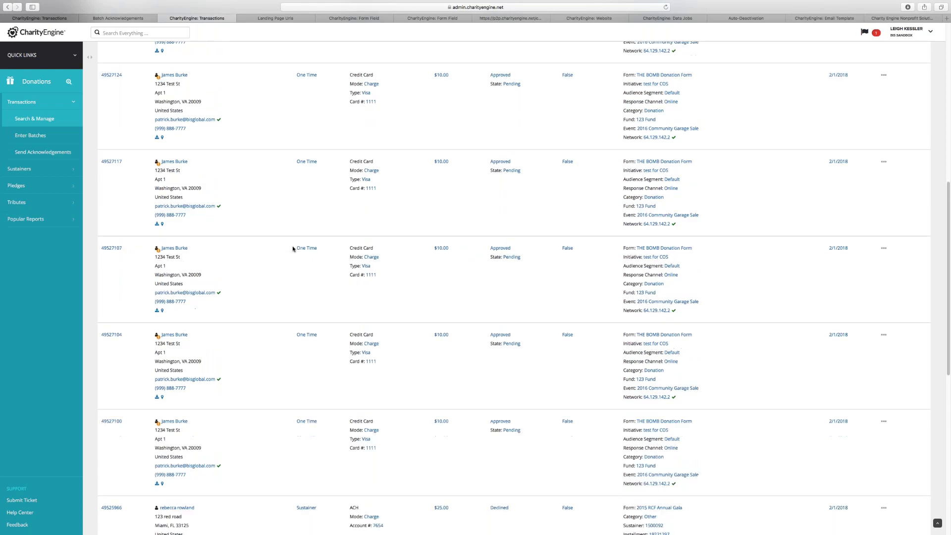
{"action": "scroll", "coordinate": [292, 248], "scroll_direction": "up", "scroll_amount": 6}
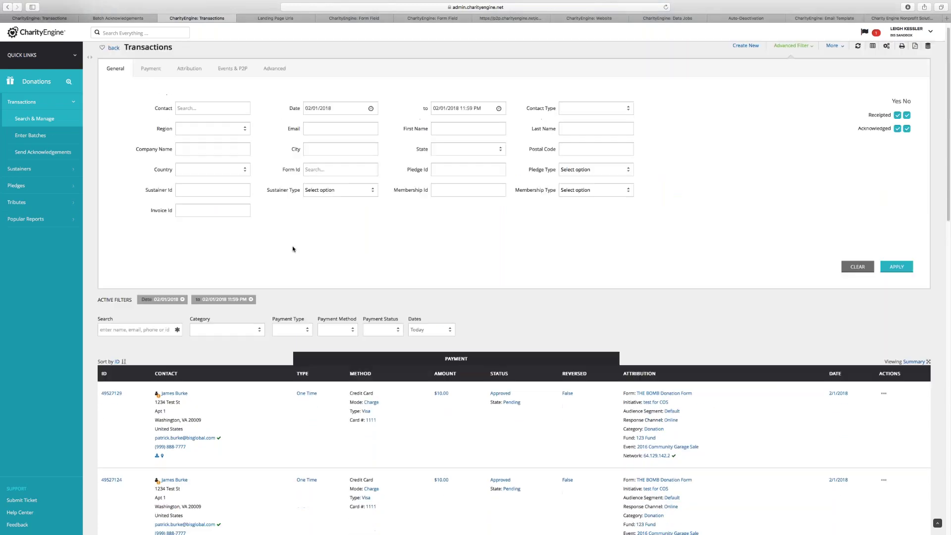
{"action": "left_click", "coordinate": [275, 19]}
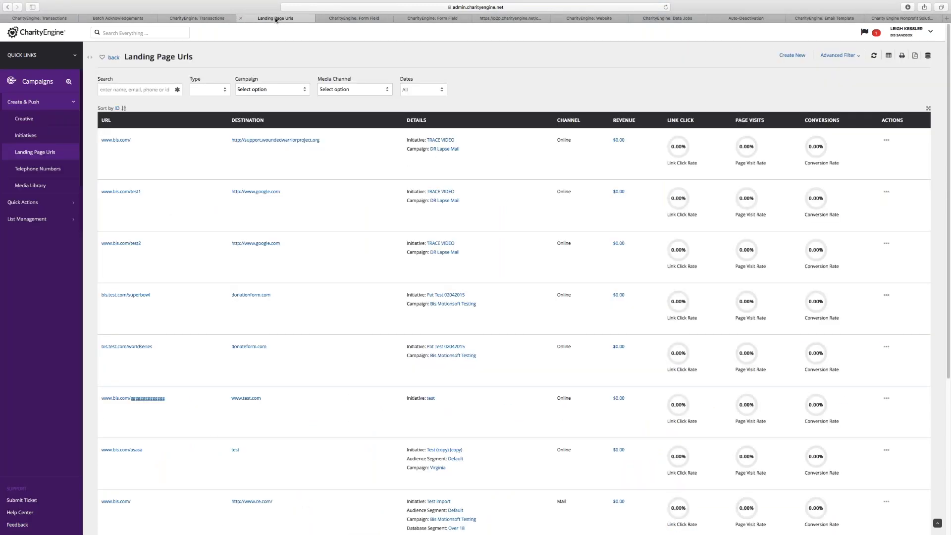
Enable the Integer data validation on the Gift Amount form field, leaving its validation message blank
{"action": "left_click", "coordinate": [342, 19]}
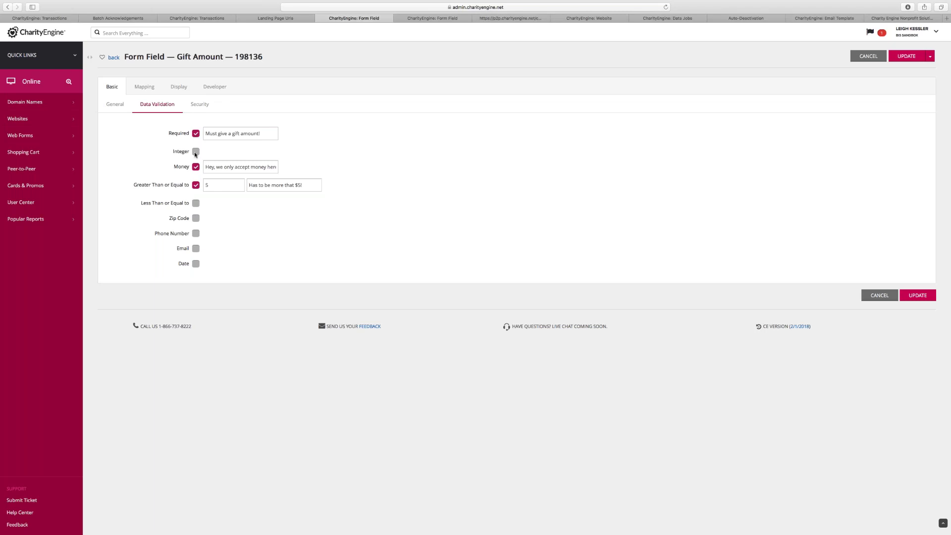
{"action": "left_click", "coordinate": [195, 153]}
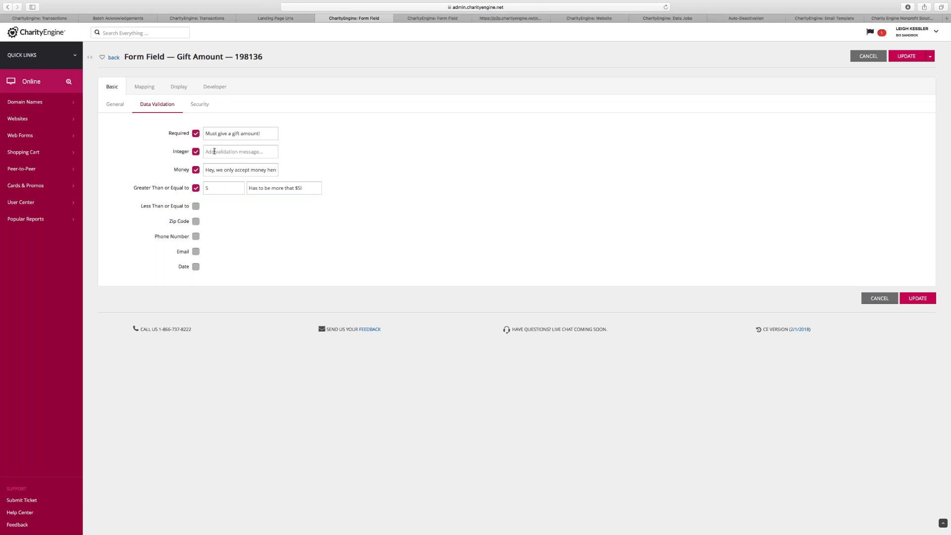
{"action": "left_click", "coordinate": [196, 151]}
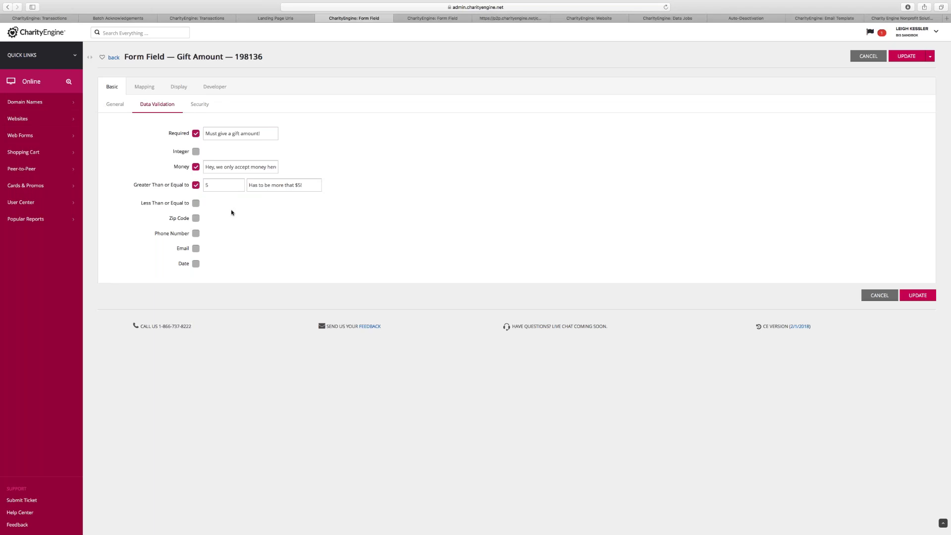
{"action": "left_click", "coordinate": [196, 152]}
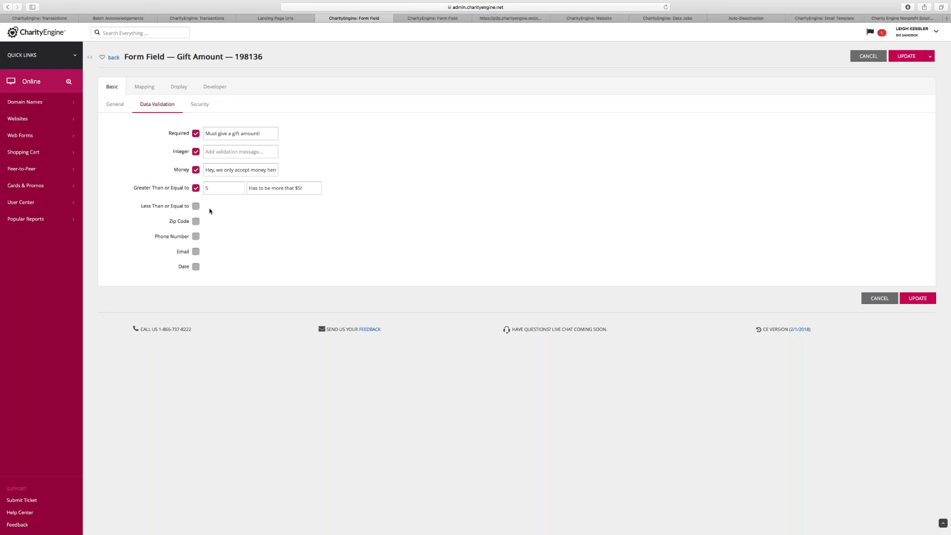
Switch to the New Form Field page and review the available field types, keeping Captcha (system) selected
{"action": "left_click", "coordinate": [438, 19]}
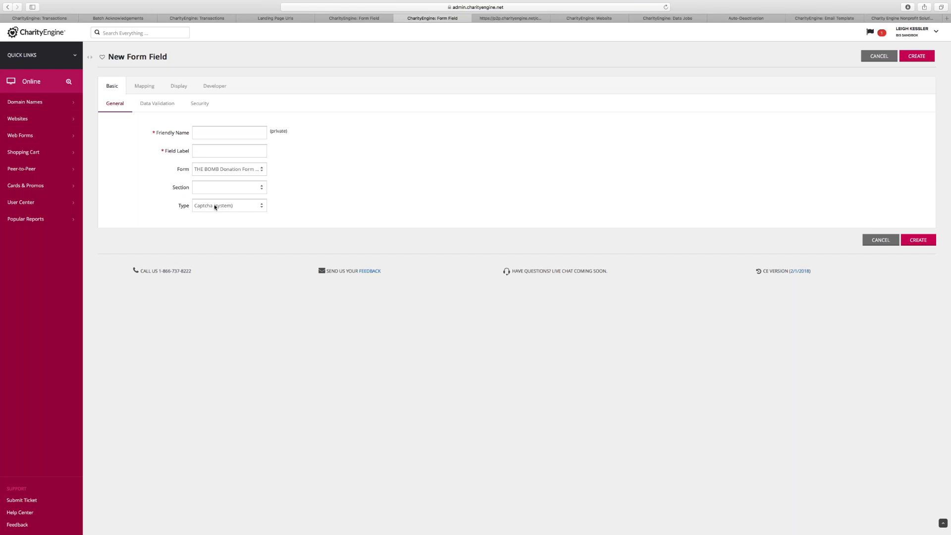
{"action": "left_click", "coordinate": [233, 206]}
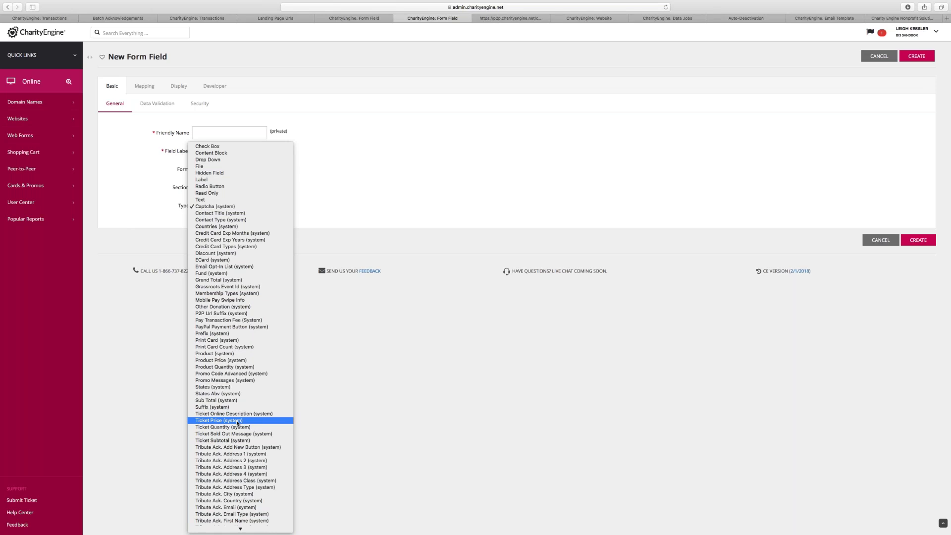
{"action": "left_click", "coordinate": [157, 217]}
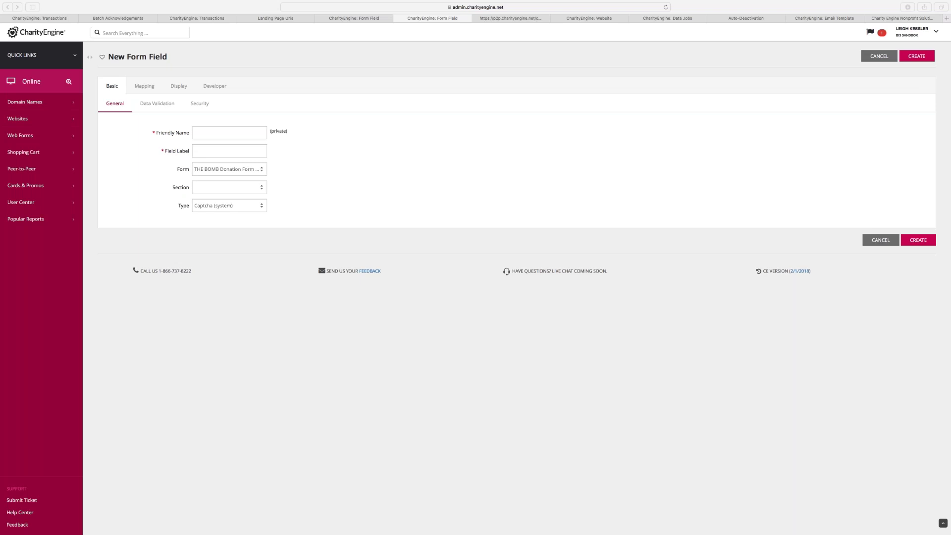
View the peer-to-peer family page dashboard and the advanced payment settings of the MDA Shopping Cart Demo website
{"action": "left_click", "coordinate": [499, 18]}
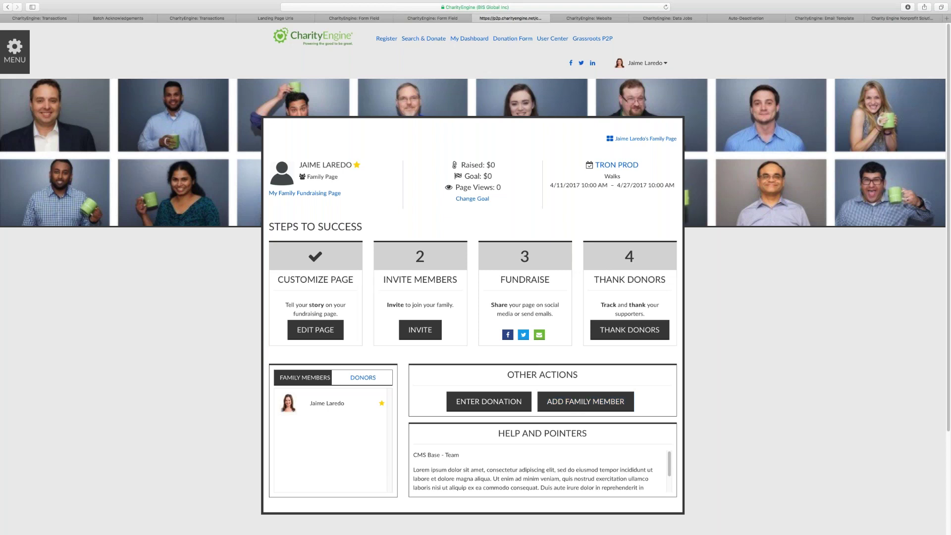
{"action": "left_click", "coordinate": [589, 18]}
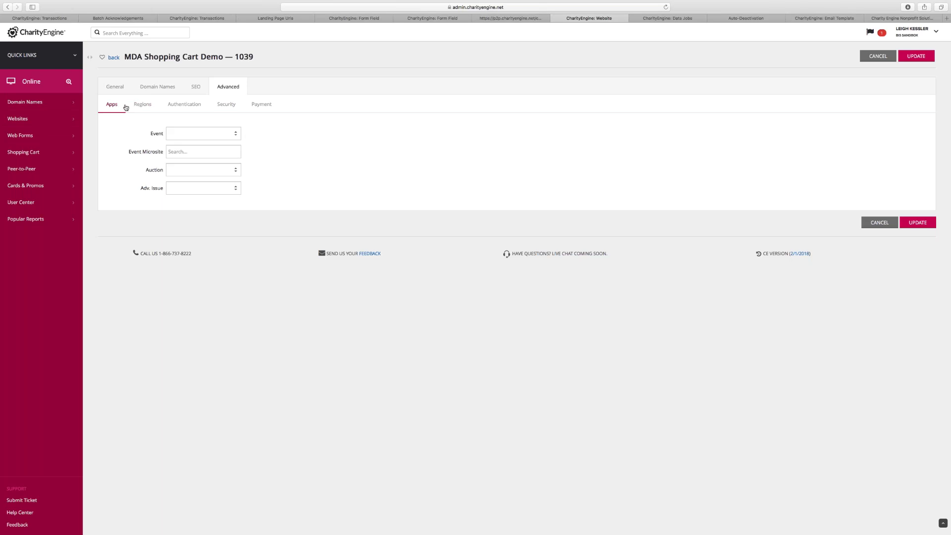
{"action": "left_click", "coordinate": [257, 105]}
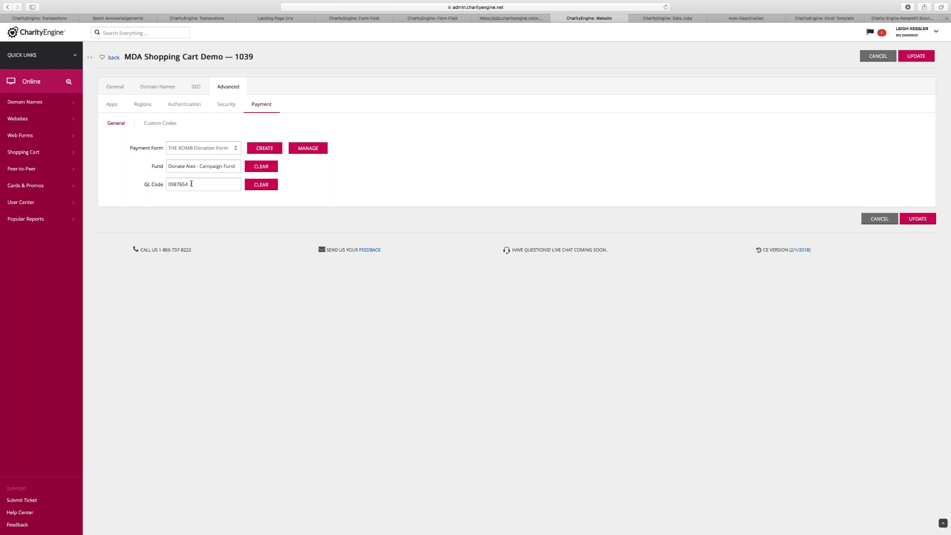
Switch to the Data Jobs import wizard and review the transaction import modes, keeping Import as pending
{"action": "left_click", "coordinate": [676, 18]}
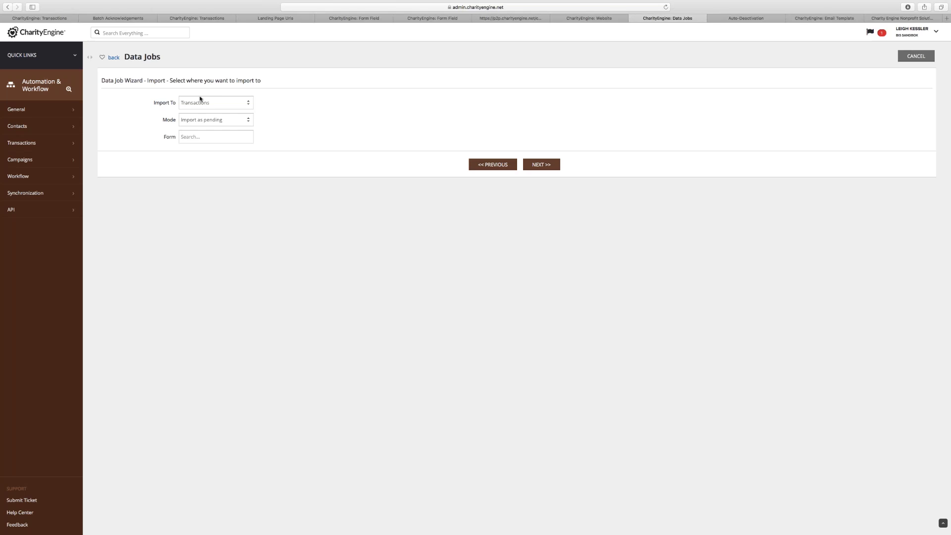
{"action": "left_click", "coordinate": [225, 122]}
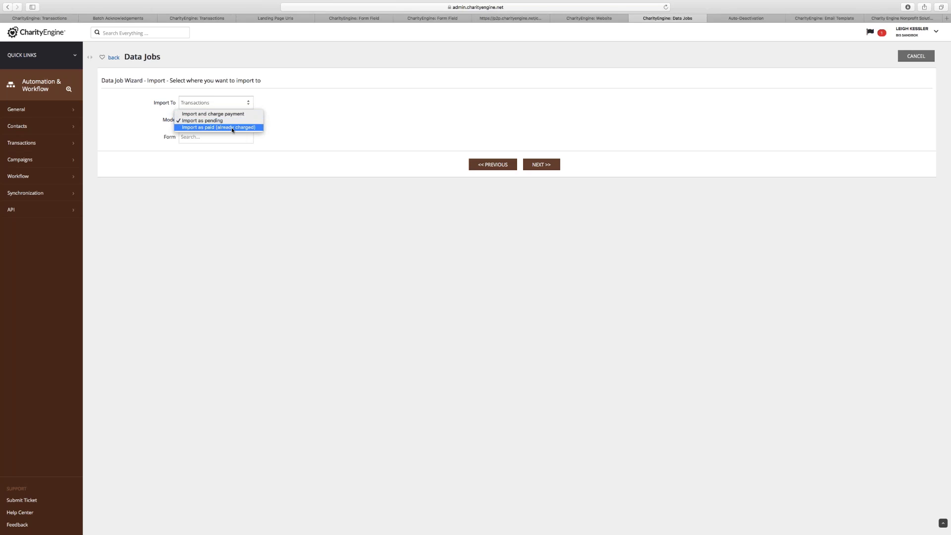
{"action": "left_click", "coordinate": [150, 137]}
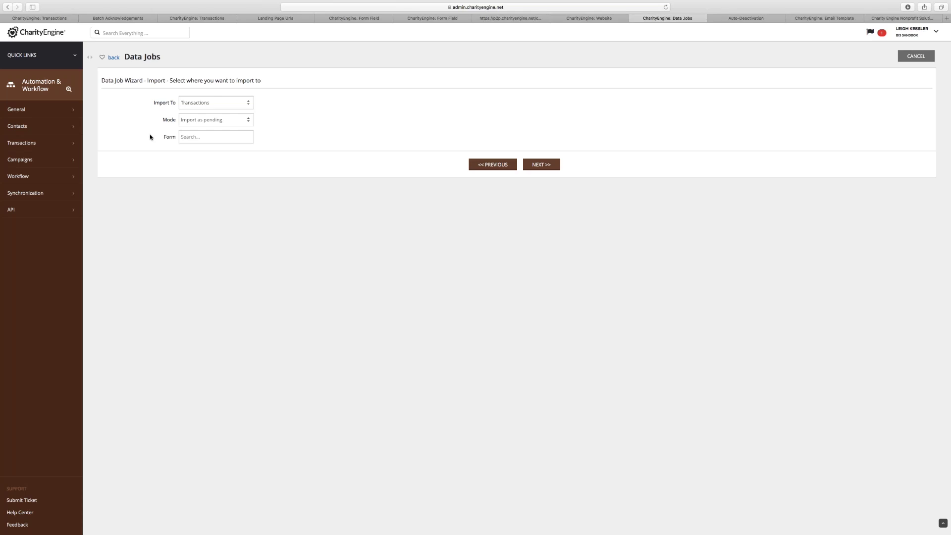
Review the Auto-Deactivation cancel types and statuses for credit cards, and view the ACH settings without changing anything
{"action": "left_click", "coordinate": [735, 18]}
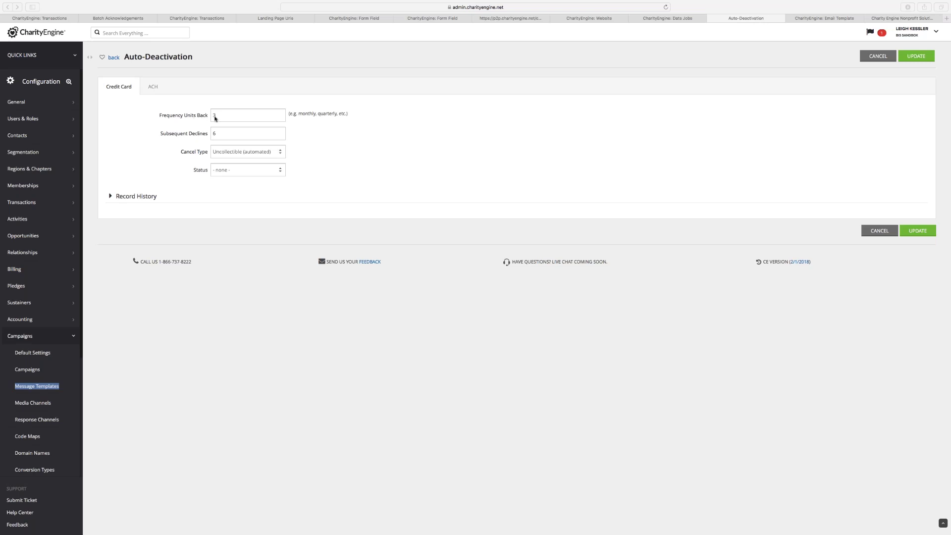
{"action": "left_click", "coordinate": [256, 154]}
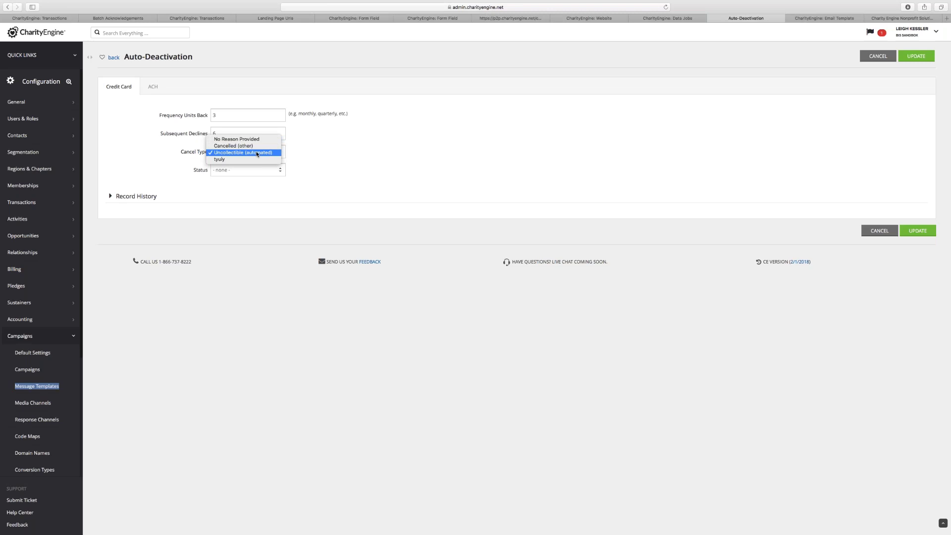
{"action": "left_click", "coordinate": [175, 151]}
{"action": "left_click", "coordinate": [249, 173]}
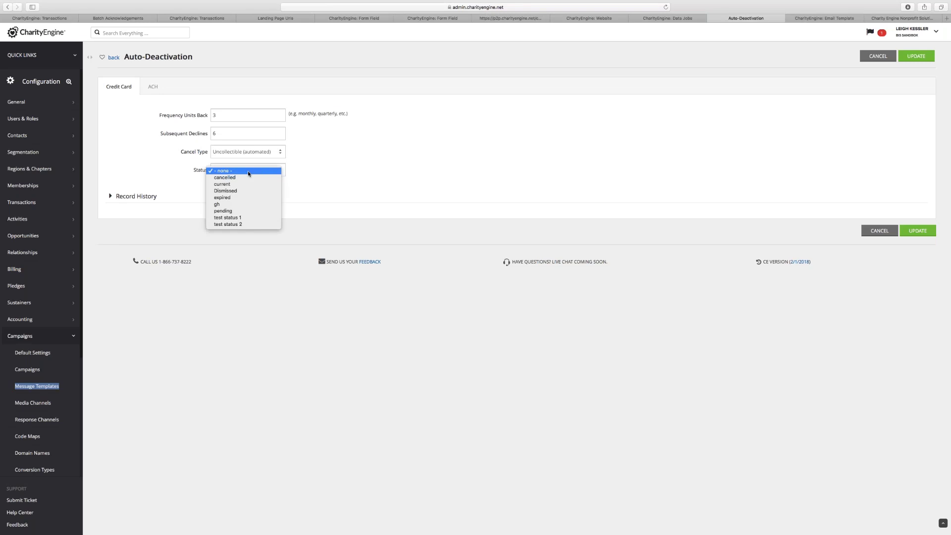
{"action": "left_click", "coordinate": [175, 151]}
{"action": "left_click", "coordinate": [154, 87]}
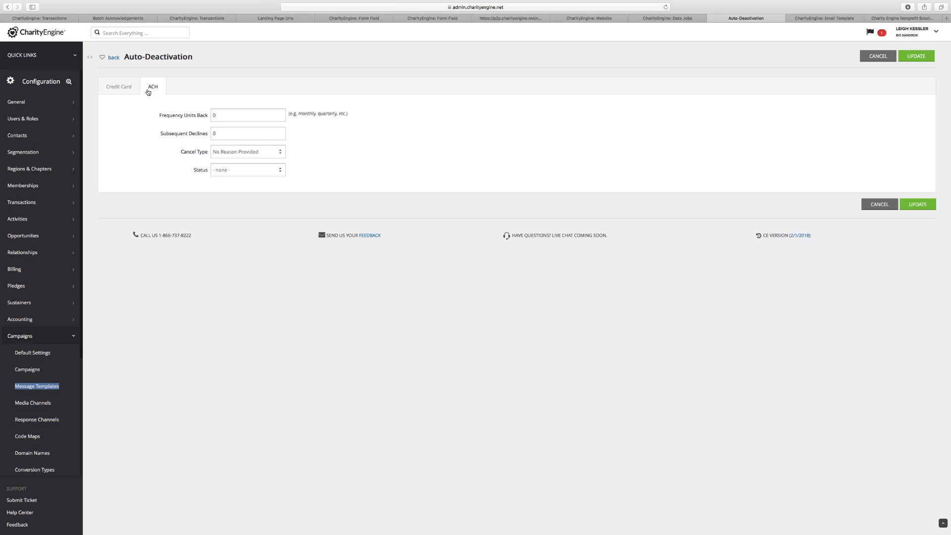
View the new Email Template builder with the Campaigns configuration options expanded, and switch to the CharityEngine developer portal page
{"action": "left_click", "coordinate": [833, 19]}
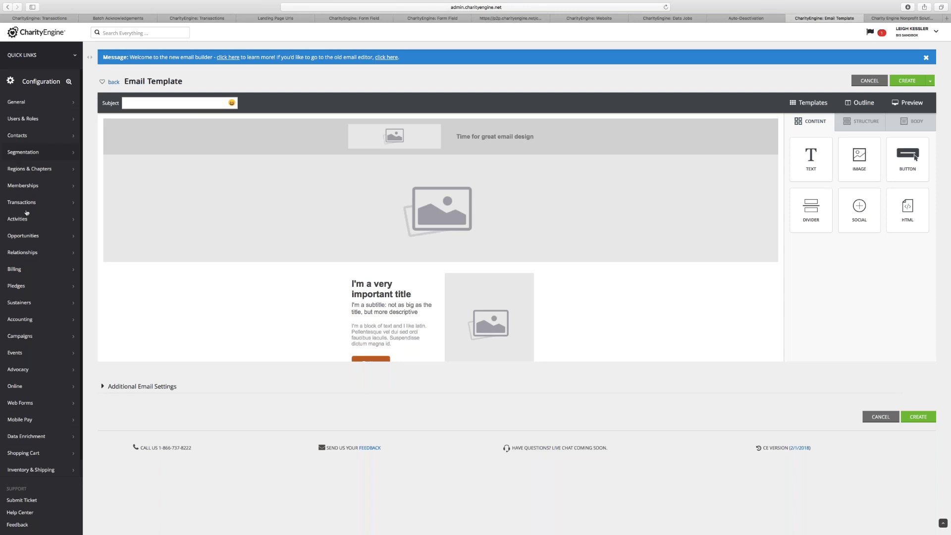
{"action": "left_click", "coordinate": [24, 340]}
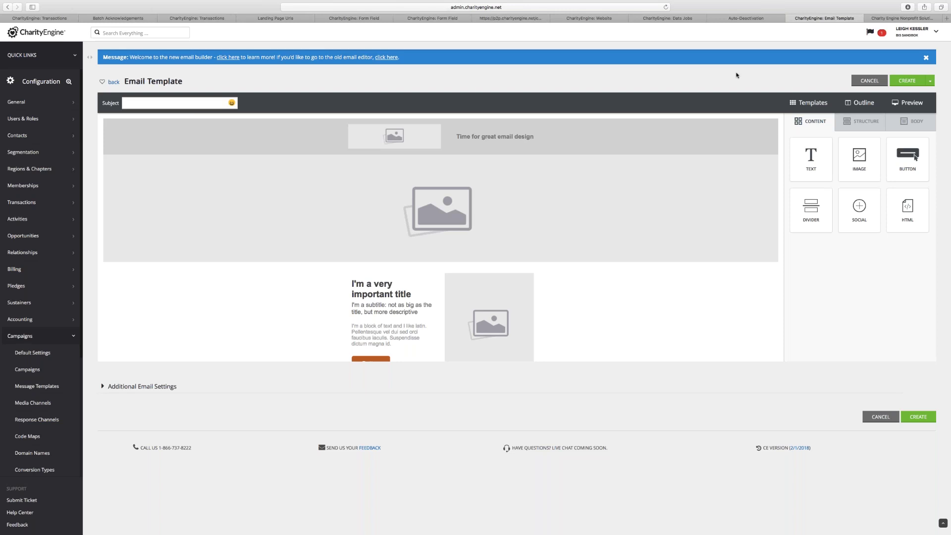
{"action": "left_click", "coordinate": [908, 20]}
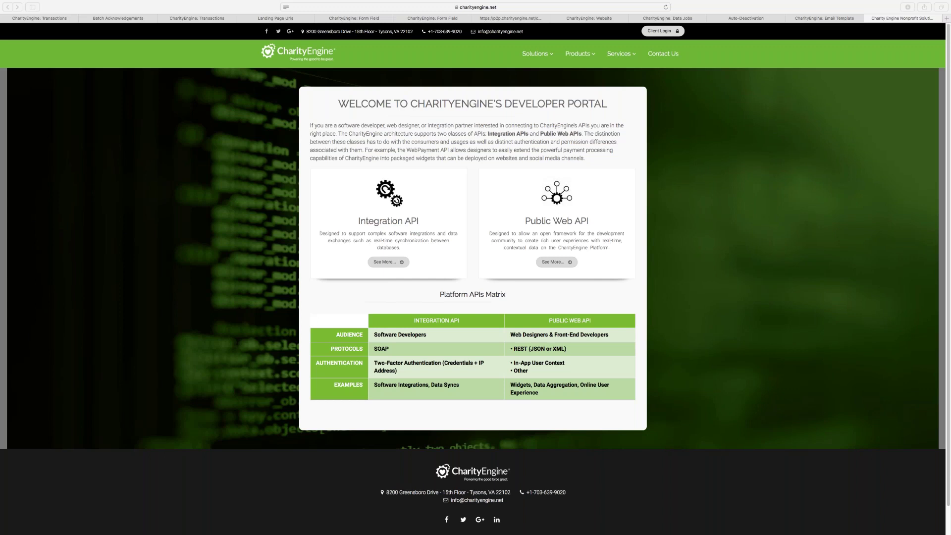
Return to the Email Template page, check the system notifications for the release guide, and close them
{"action": "left_click", "coordinate": [820, 19]}
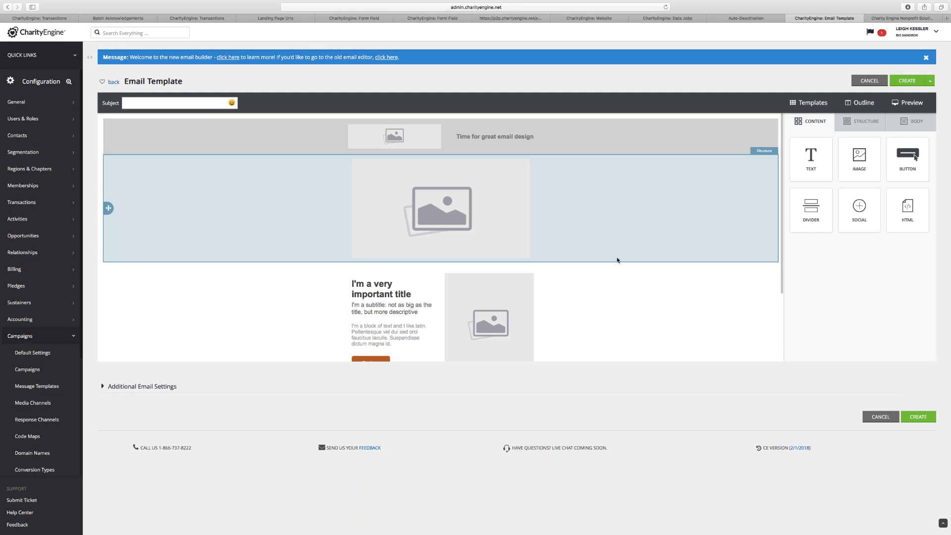
{"action": "left_click", "coordinate": [875, 33]}
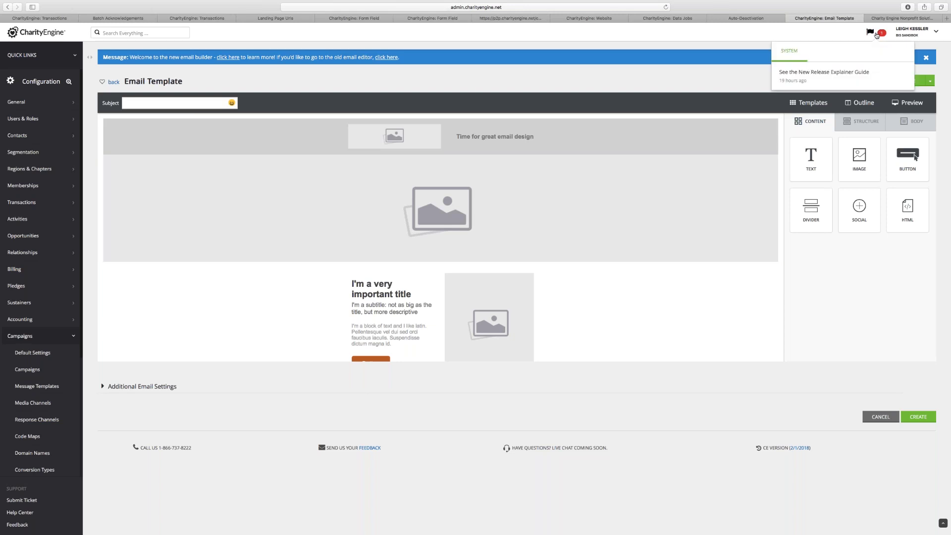
{"action": "left_click", "coordinate": [876, 34]}
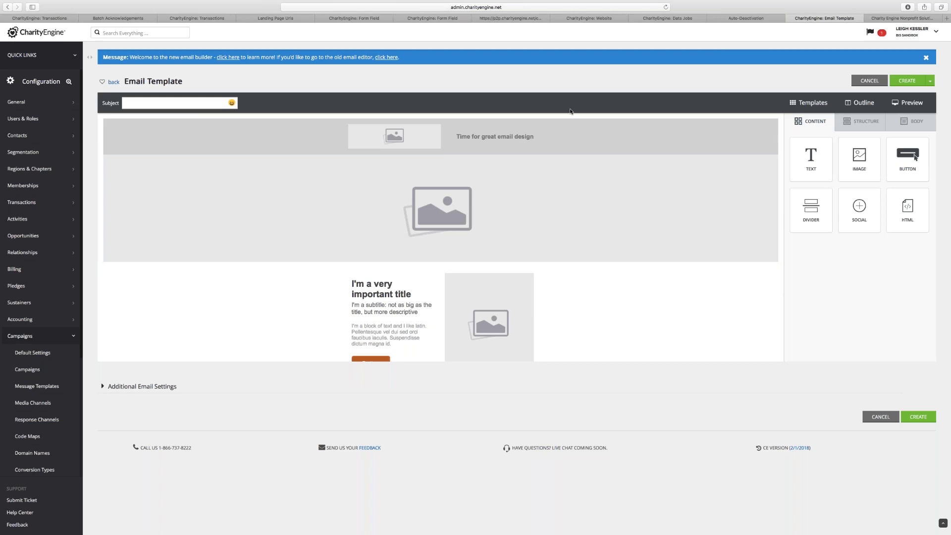